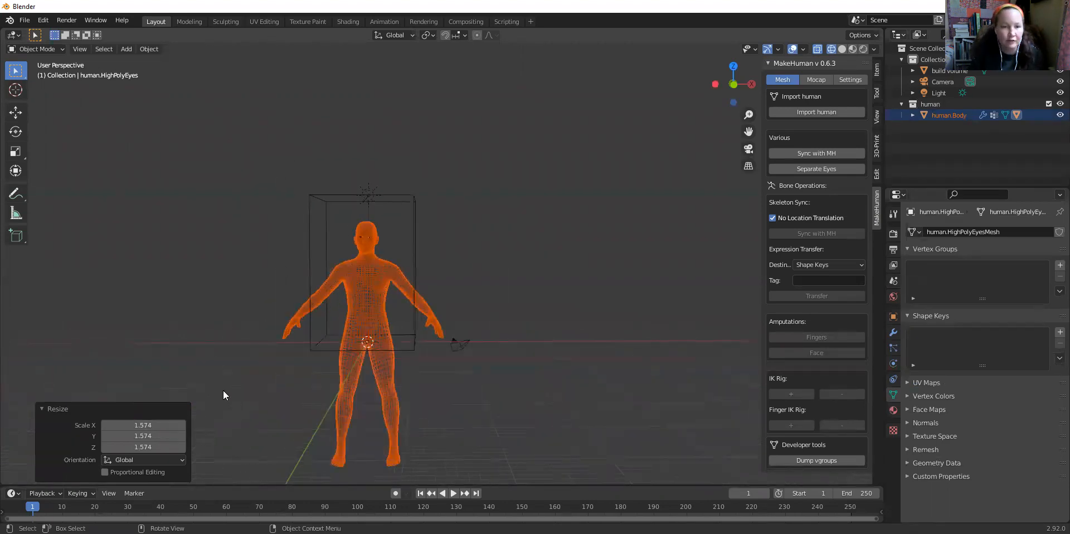
- Deselect the human, show it in solid shading, and enter Edit Mode on the high-poly eyes mesh
left_click(467, 262)
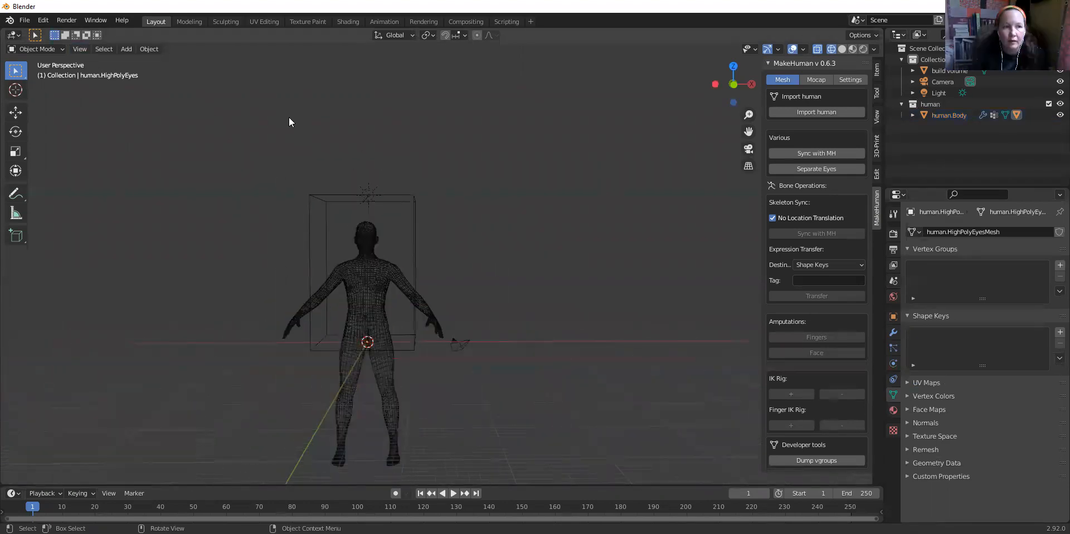
left_click(843, 49)
left_click(38, 49)
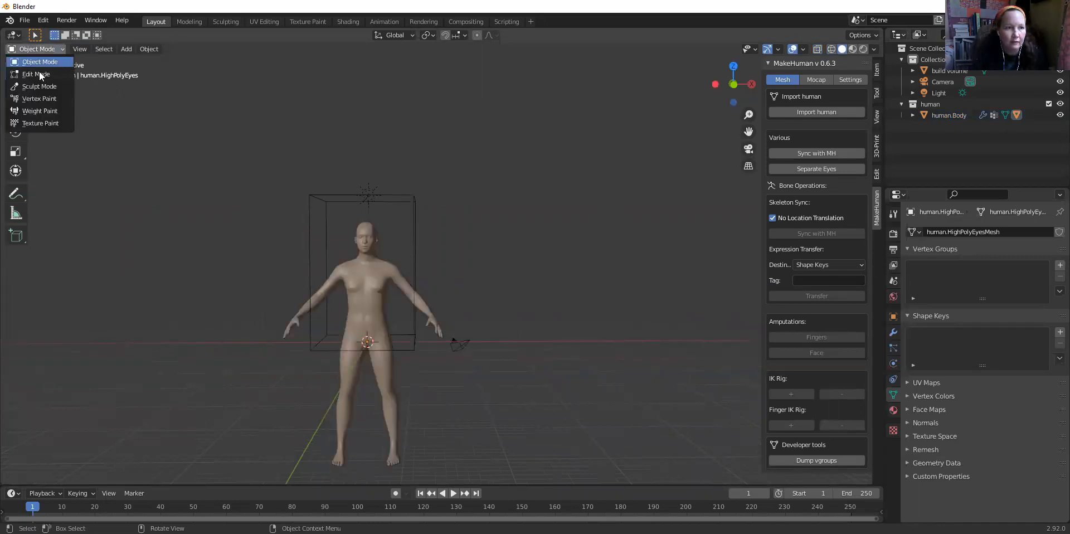
left_click(37, 74)
- Select both eyeballs of the high-poly eyes mesh in wireframe and delete their geometry
scroll(525, 256, "up", 4)
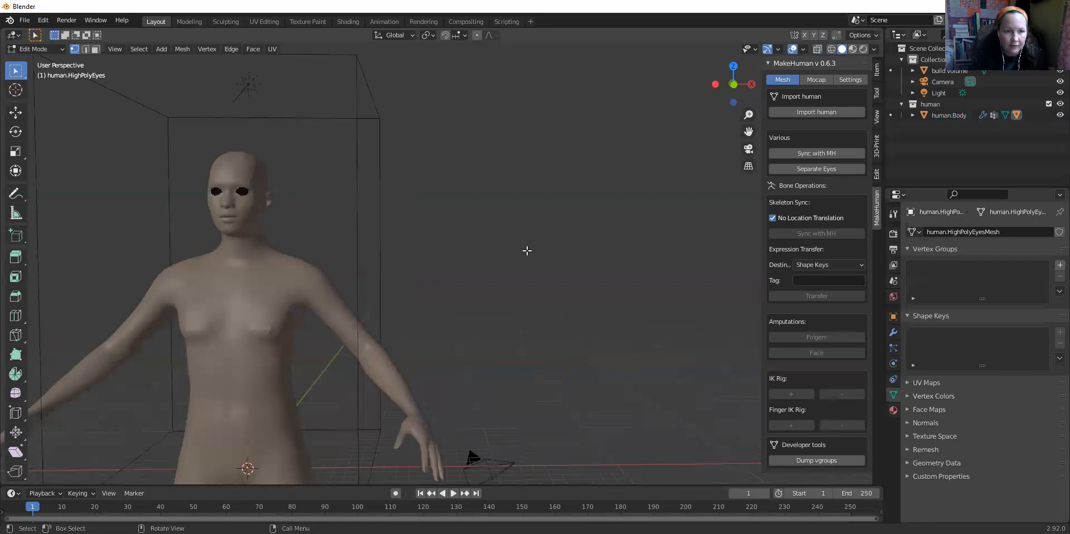
mouse_move(525, 256)
middle_mouse_down()
mouse_move(552, 266)
mouse_move(546, 284)
middle_mouse_up()
left_click(832, 49)
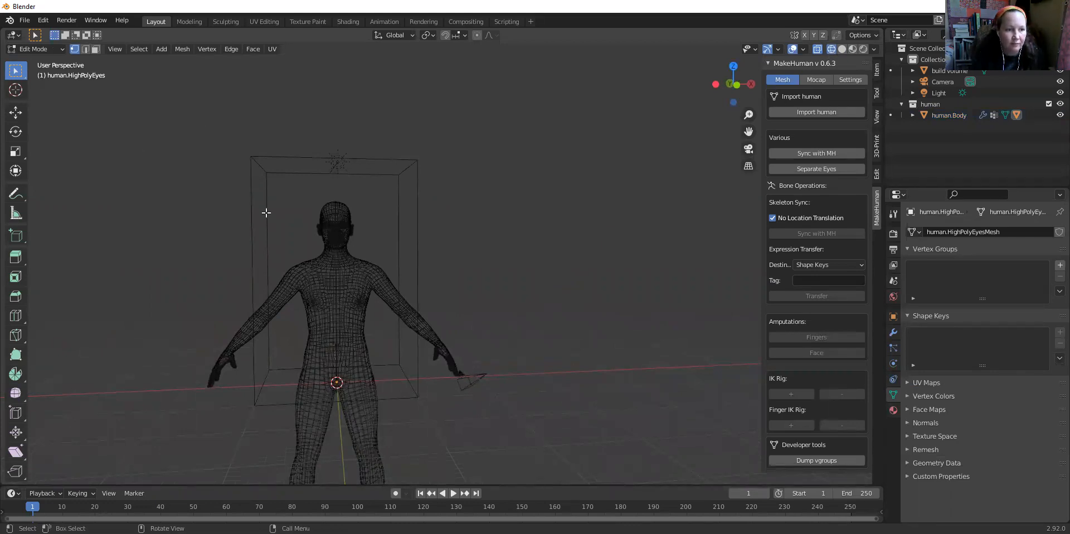
left_click_drag(264, 248, 460, 187)
left_click_drag(59, 200, 297, 256)
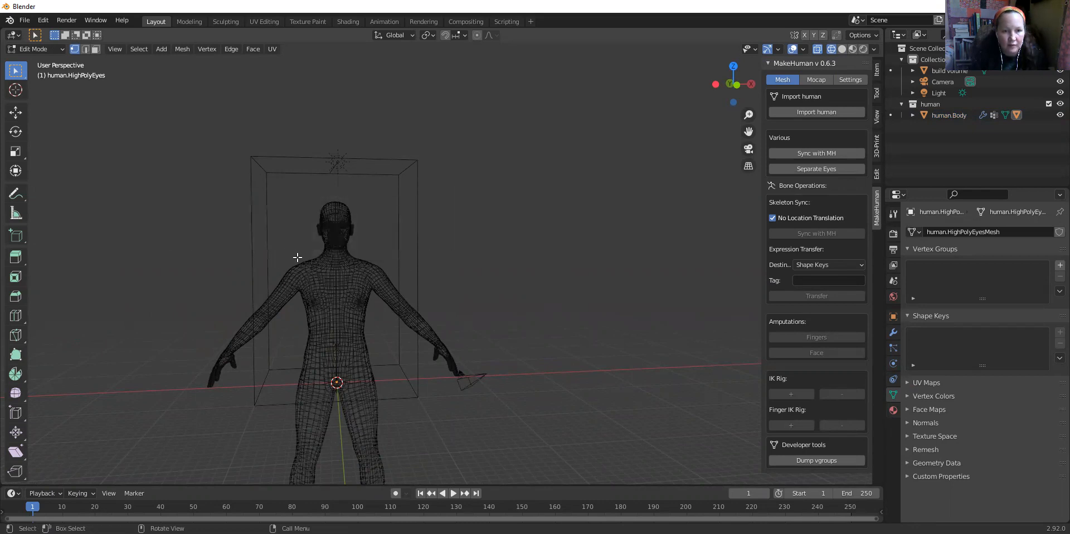
left_click_drag(298, 259, 377, 180)
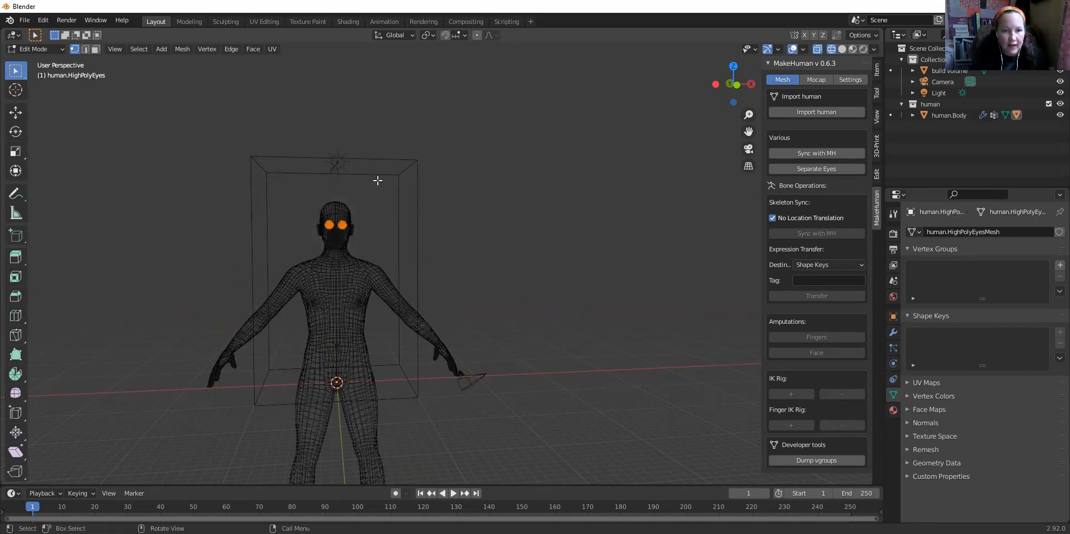
scroll(377, 181, "up", 5)
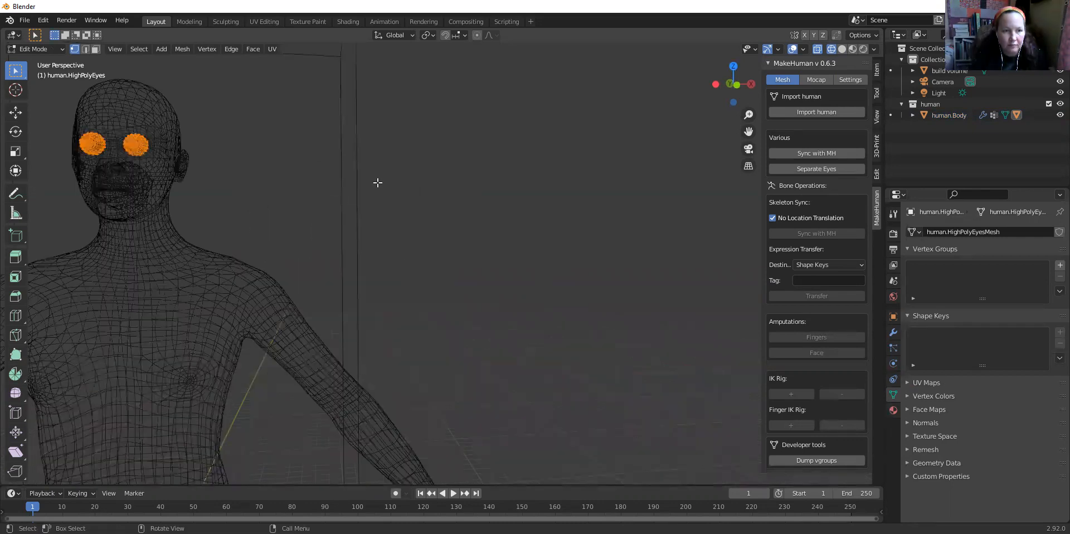
scroll(377, 183, "down", 6)
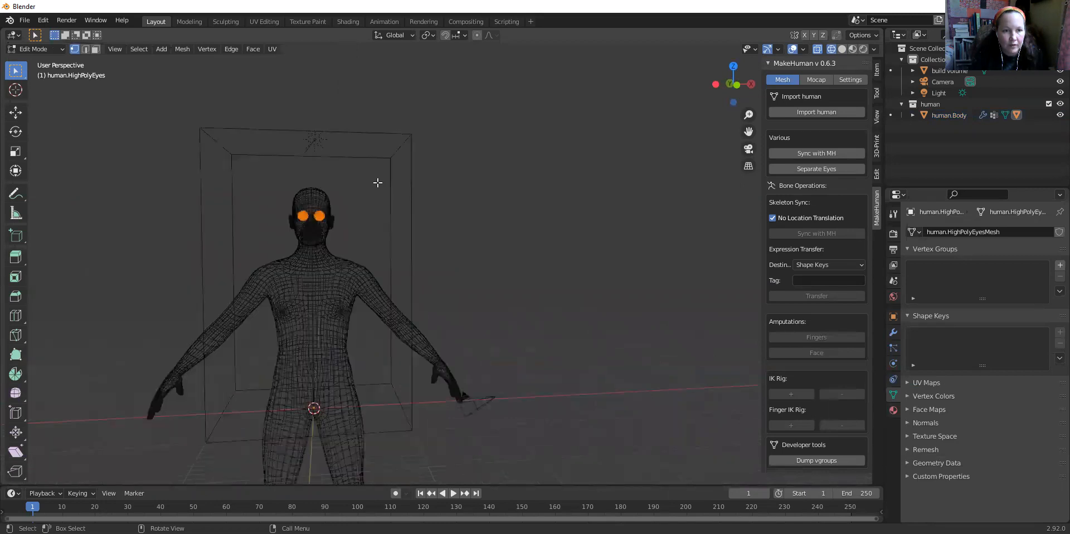
scroll(377, 183, "up", 2)
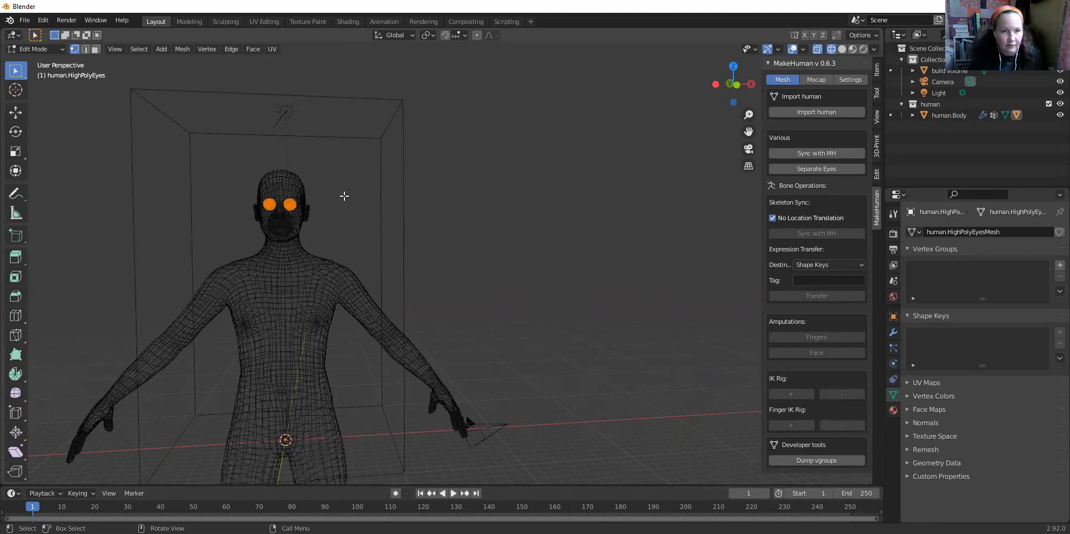
scroll(344, 195, "up", 3)
key("x")
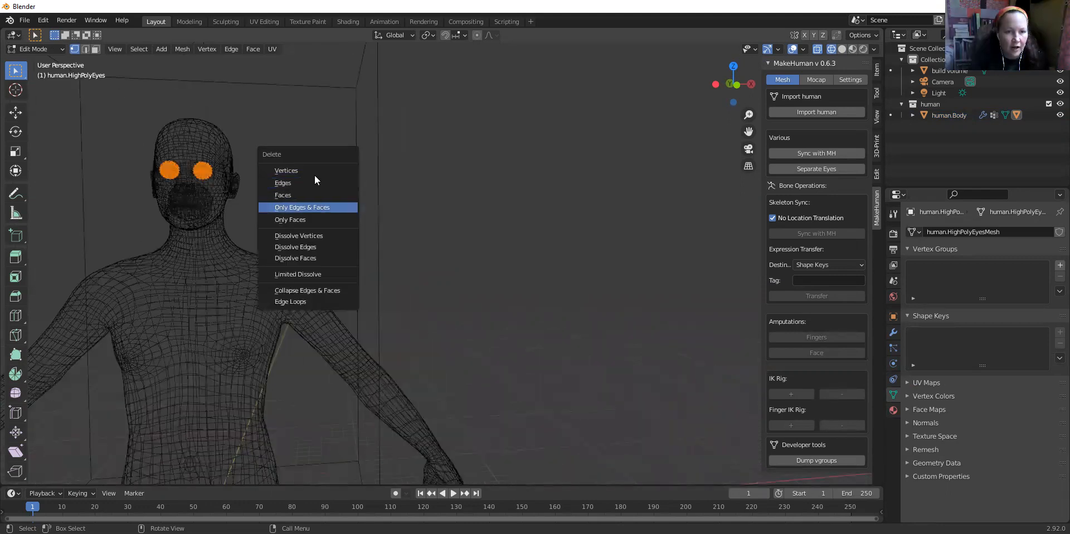
left_click(306, 190)
scroll(305, 191, "up", 4)
scroll(305, 192, "down", 5)
middle_click_drag(305, 195, 314, 186)
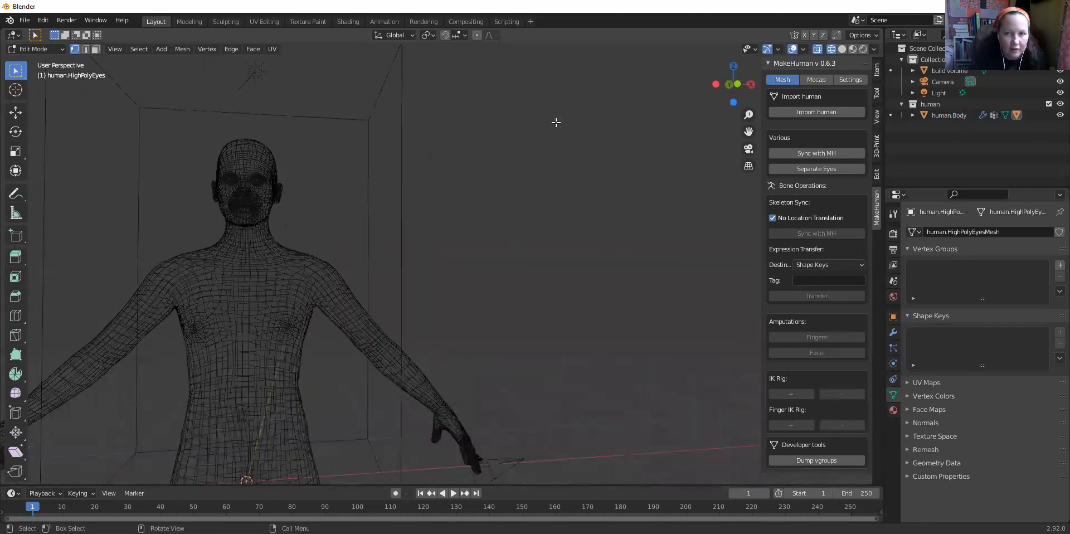
- Show the figure in solid shading to check the face, and return to Object Mode
left_click(842, 50)
scroll(365, 114, "up", 4)
scroll(353, 119, "down", 3)
mouse_move(353, 120)
middle_mouse_down()
mouse_move(365, 146)
mouse_move(365, 112)
mouse_move(365, 124)
mouse_move(271, 159)
middle_mouse_up()
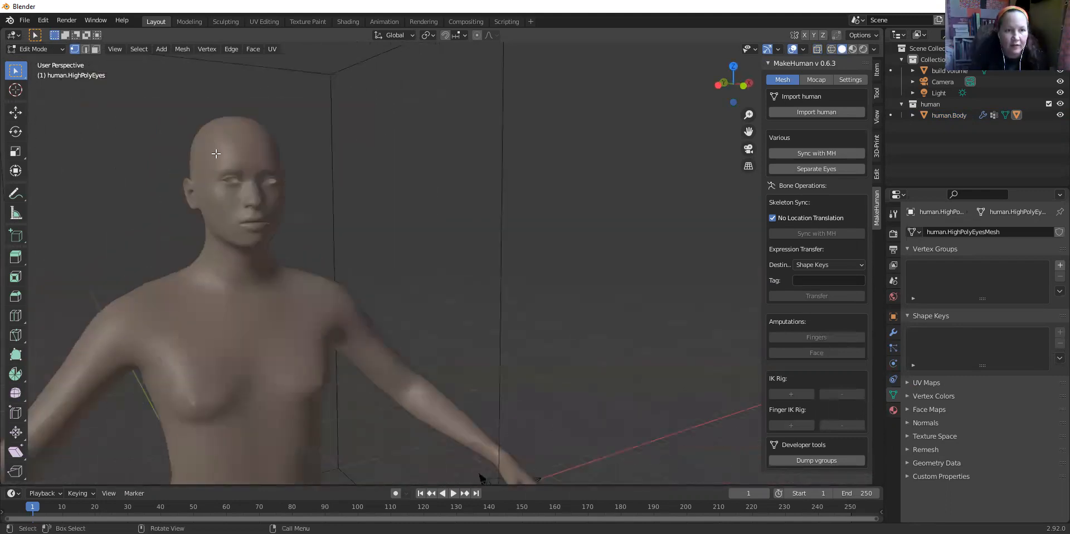
left_click(34, 49)
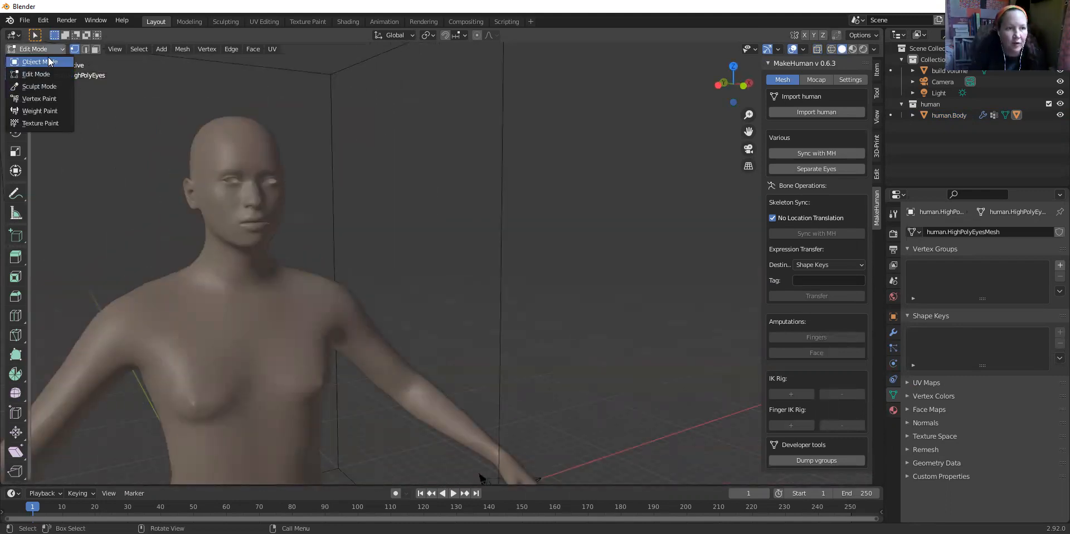
left_click(39, 61)
- Select the human body mesh and enter Edit Mode on it in wireframe shading
left_click(236, 137)
middle_click_drag(659, 190, 697, 167)
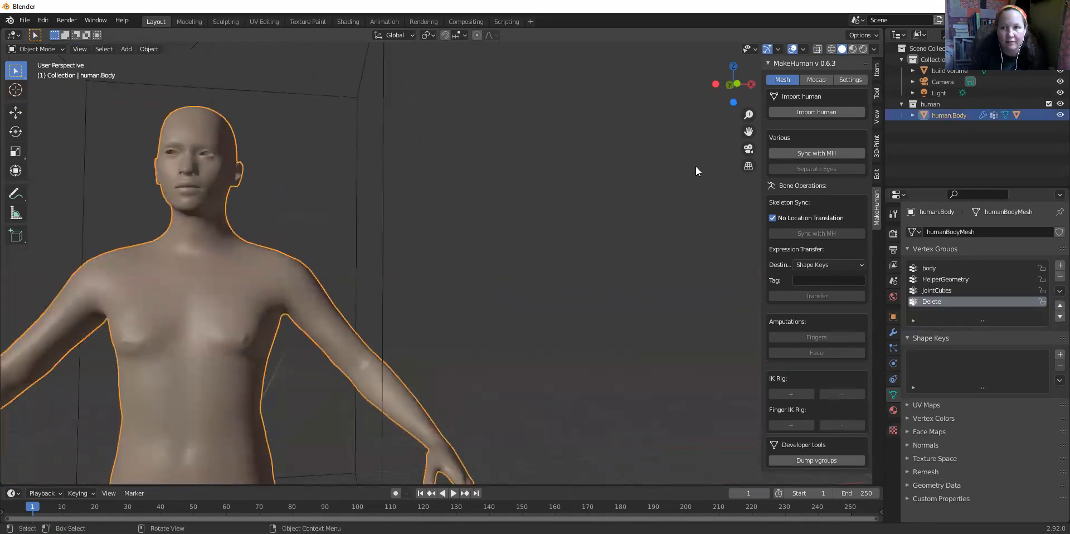
left_click(831, 50)
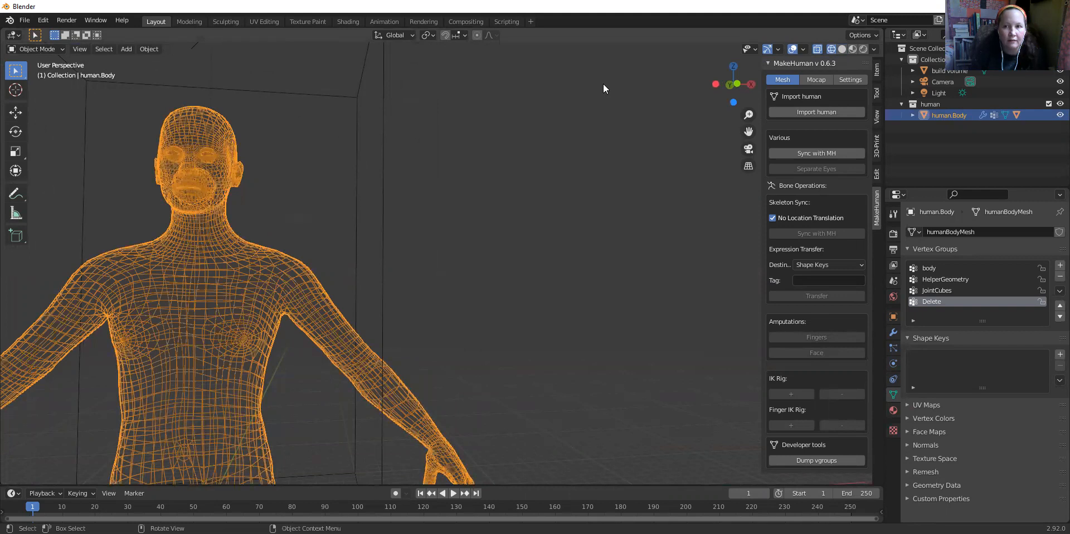
left_click(29, 49)
left_click(29, 68)
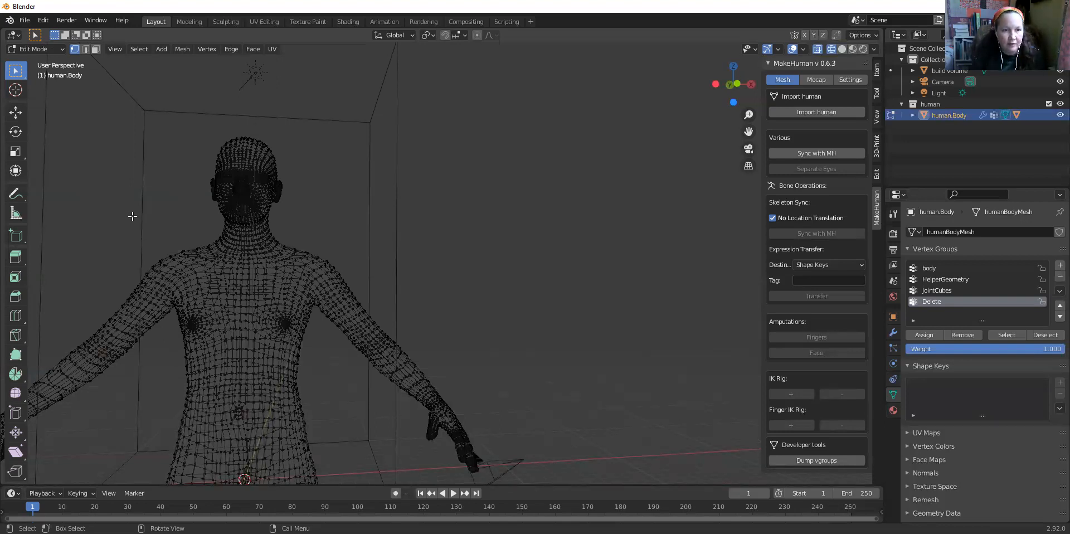
- Box select the vertices of the head and extend the selection down the neck with Circle Select
key("b")
left_click_drag(160, 238, 367, 112)
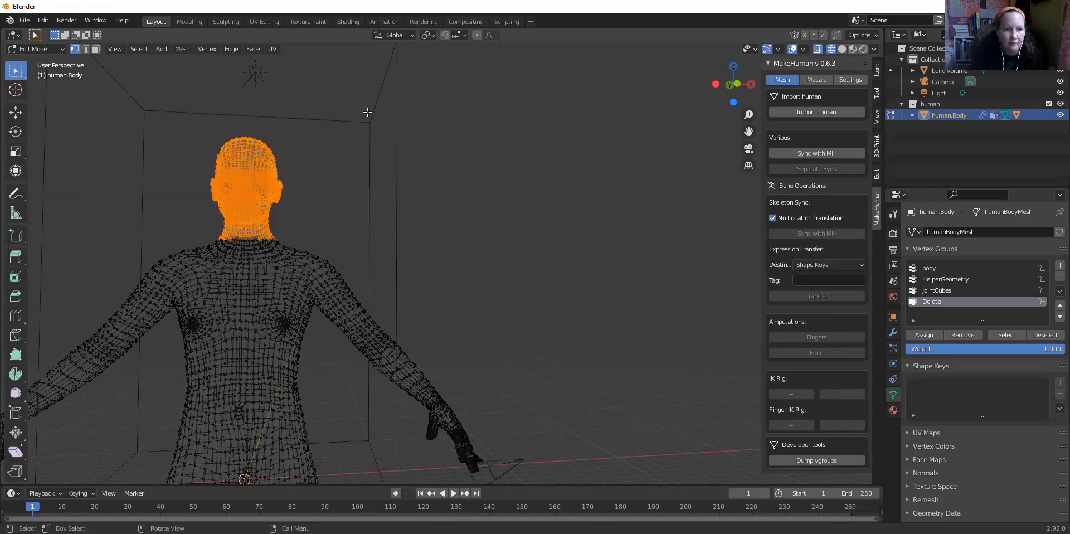
key("c")
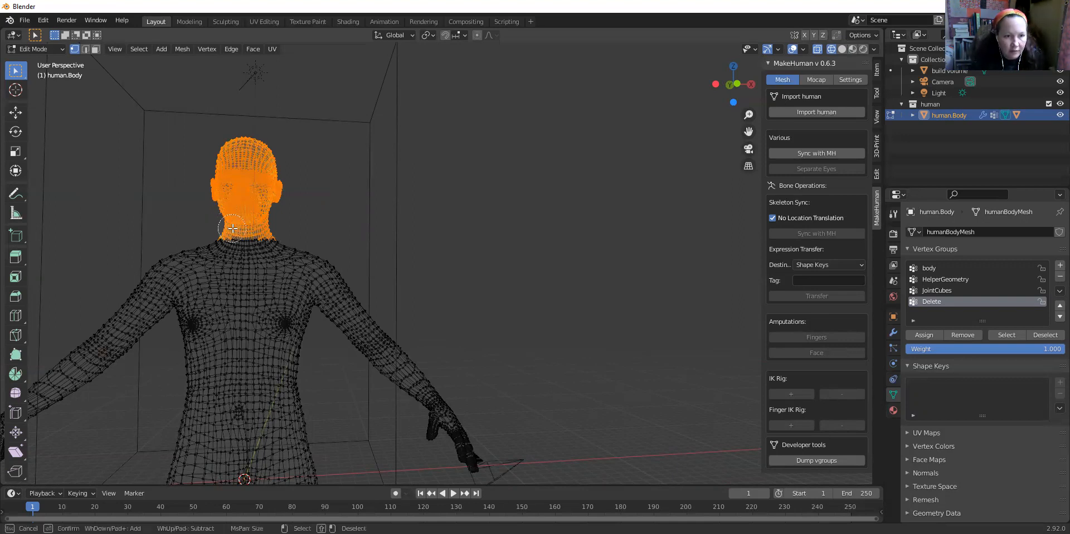
left_click_drag(232, 228, 258, 232)
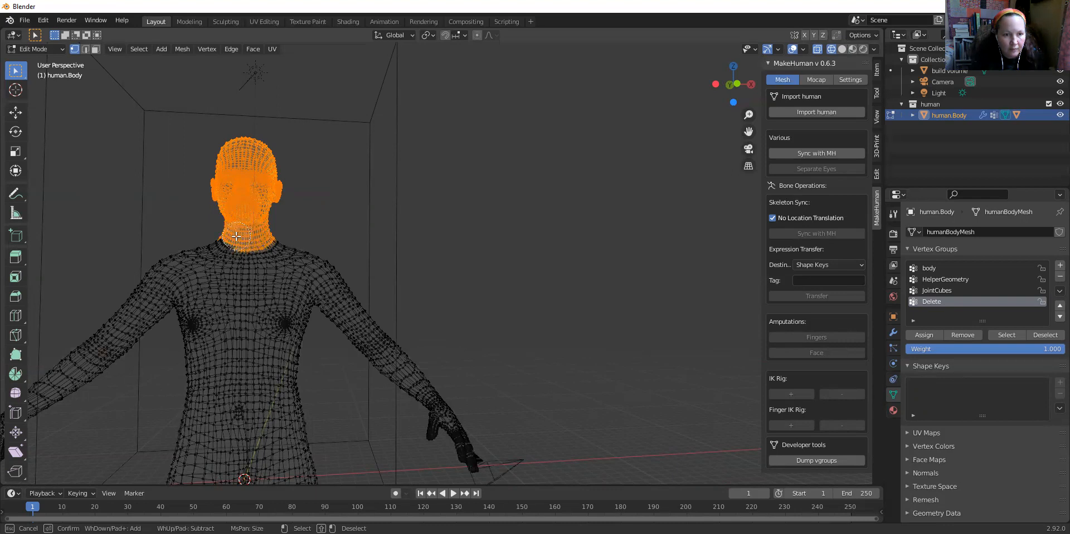
key("Escape")
scroll(447, 191, "up", 1)
scroll(448, 191, "down", 1)
scroll(447, 192, "down", 2)
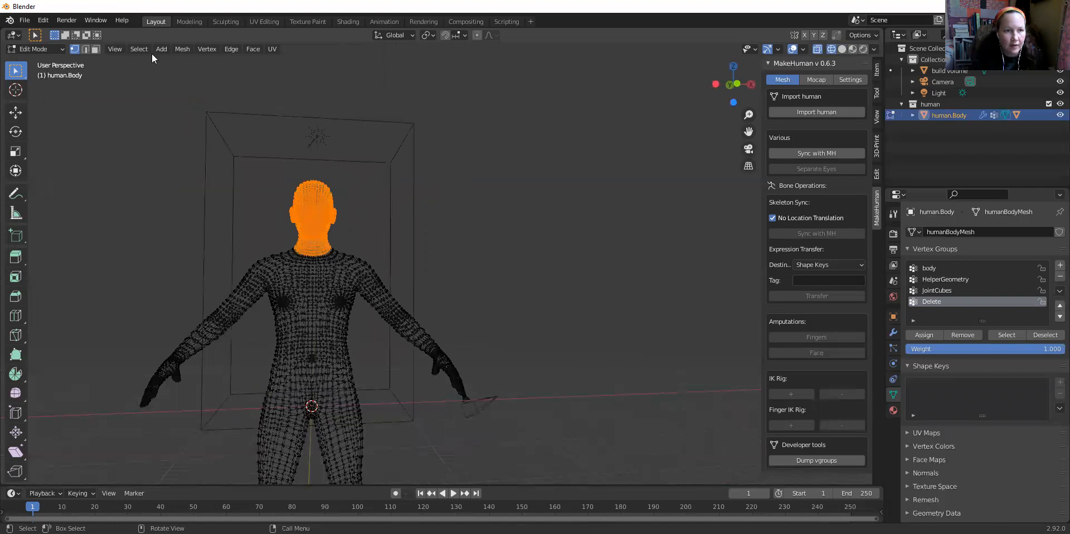
- Invert the selection and delete the rest of the body, keeping only the head and neck
left_click(138, 48)
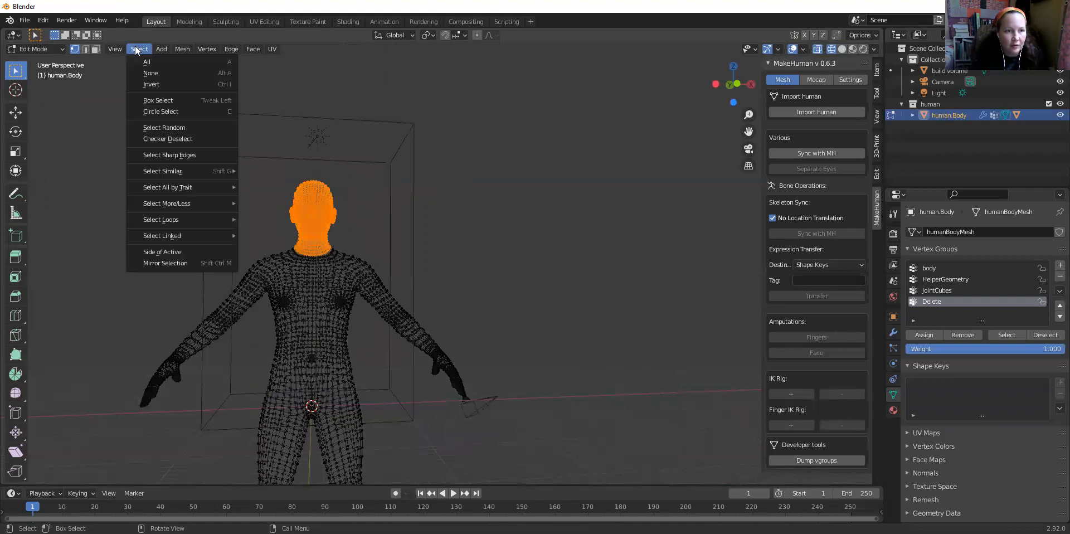
left_click(143, 84)
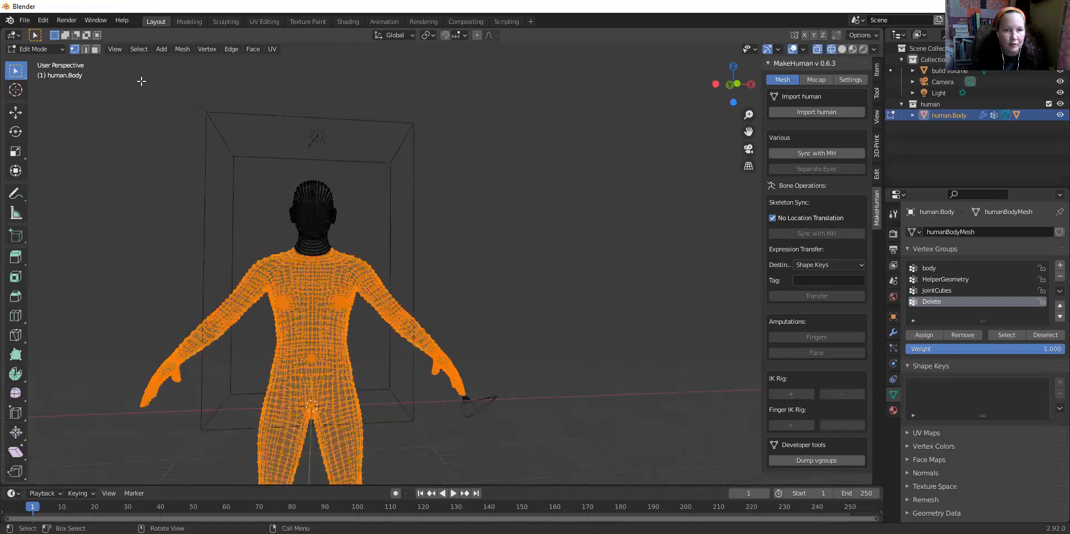
key("x")
left_click(584, 365)
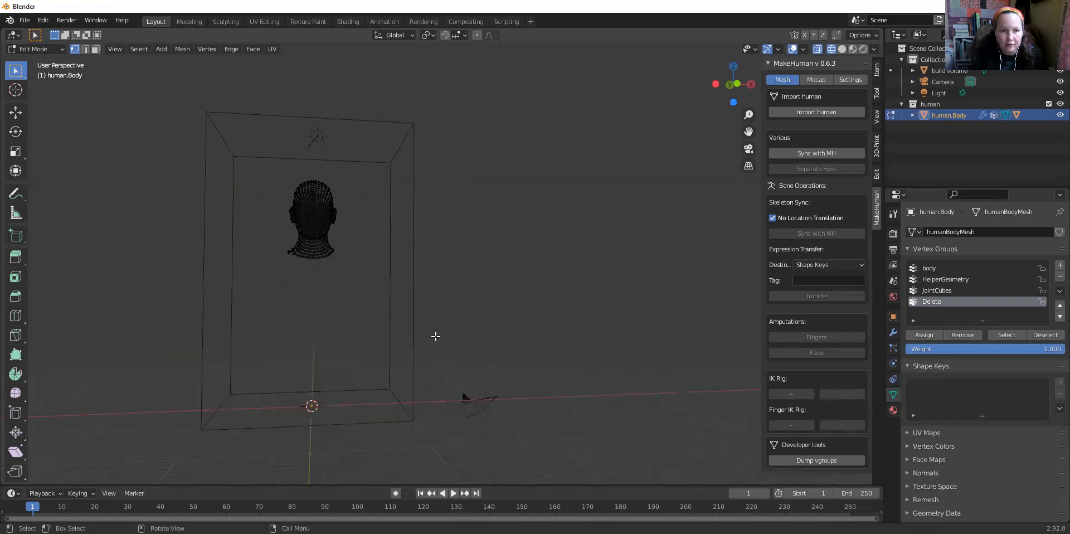
- Show the remaining head in solid shading and return to Object Mode
scroll(435, 334, "up", 2)
scroll(365, 324, "up", 3)
scroll(365, 324, "up", 1)
middle_click_drag(218, 286, 263, 289)
scroll(245, 291, "down", 3)
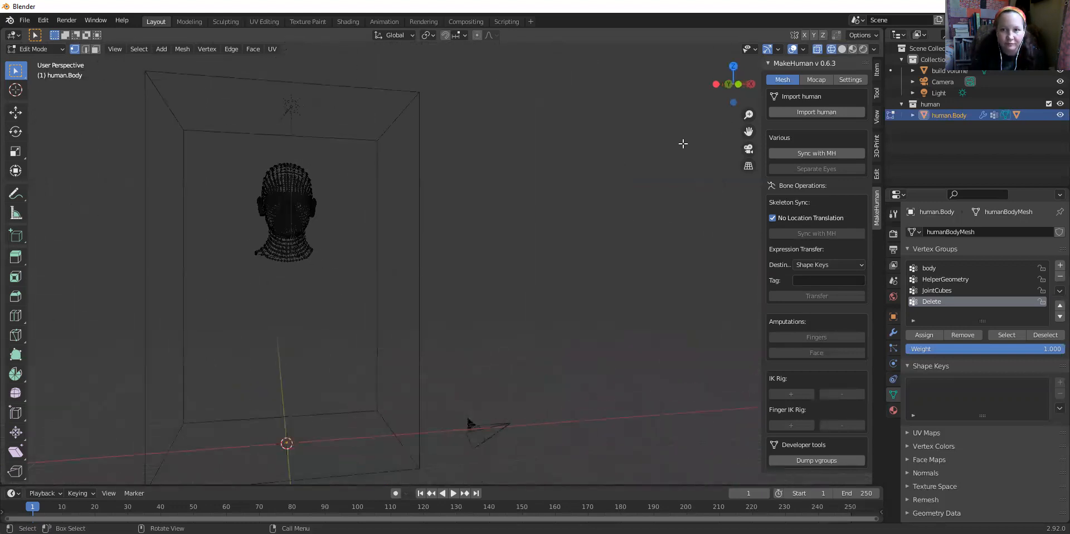
left_click(843, 50)
scroll(359, 152, "up", 4)
scroll(359, 153, "down", 2)
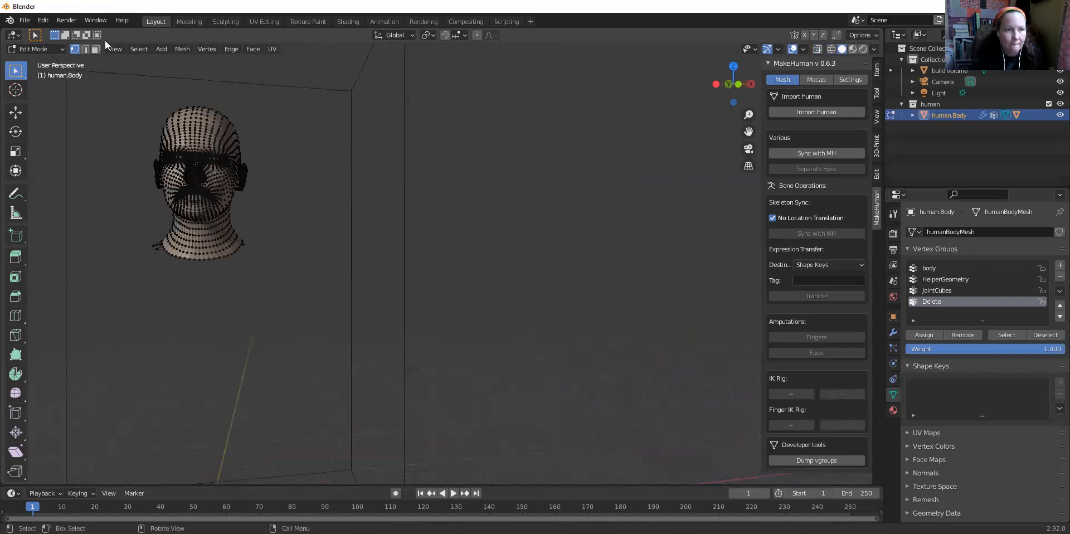
left_click(39, 49)
left_click(38, 62)
- Examine the isolated head from below, the front and the side, including its interior and the neck's cut edge
scroll(299, 218, "up", 3)
middle_click_drag(299, 218, 497, 113)
scroll(327, 229, "down", 5)
scroll(501, 120, "up", 2)
middle_click_drag(595, 139, 607, 148)
scroll(549, 293, "down", 1)
middle_click_drag(548, 293, 396, 349, "shift")
scroll(355, 308, "up", 3)
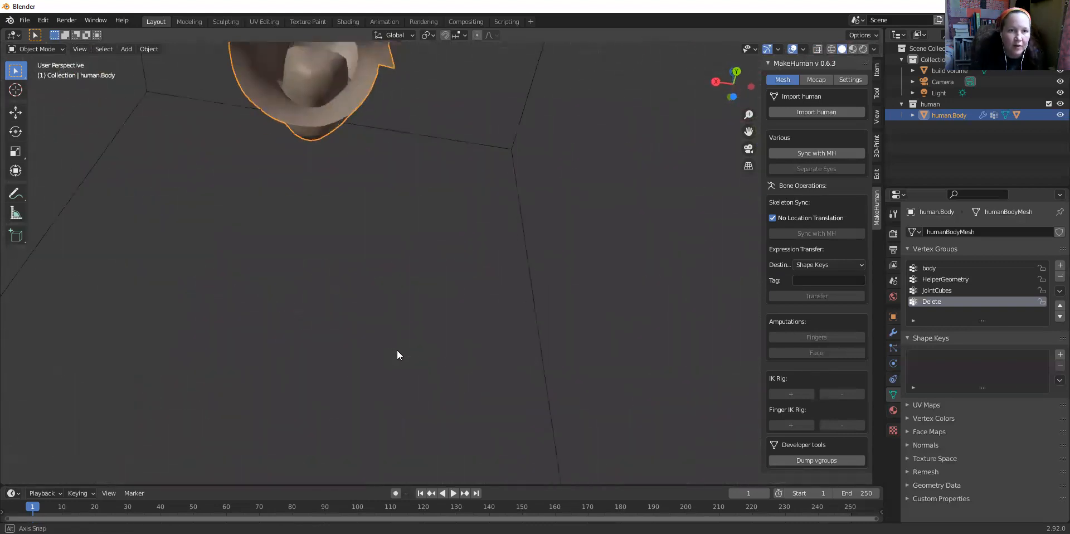
scroll(373, 163, "up", 2)
middle_click_drag(291, 62, 260, 162)
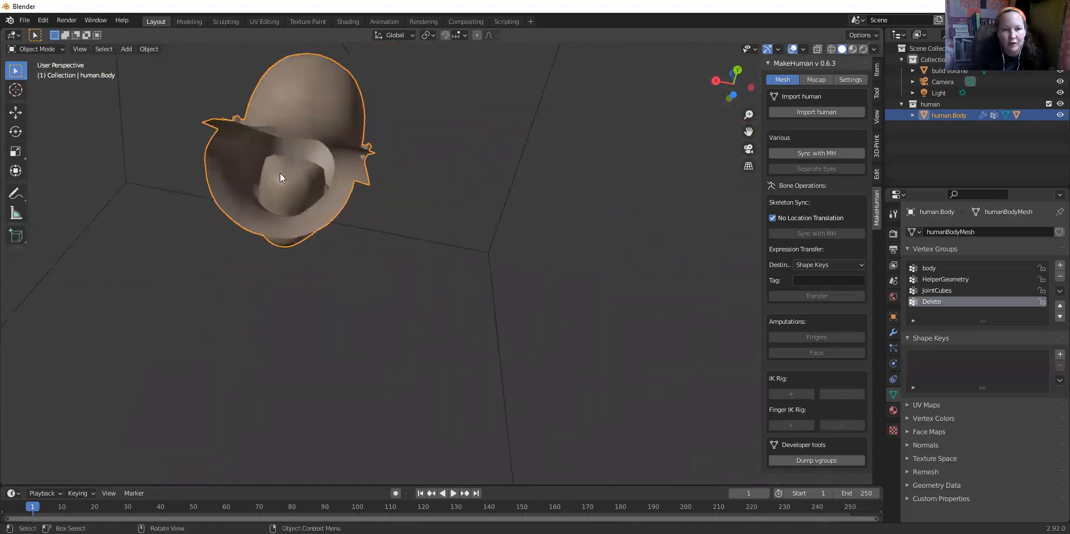
middle_click_drag(340, 145, 95, 222)
scroll(628, 305, "up", 3)
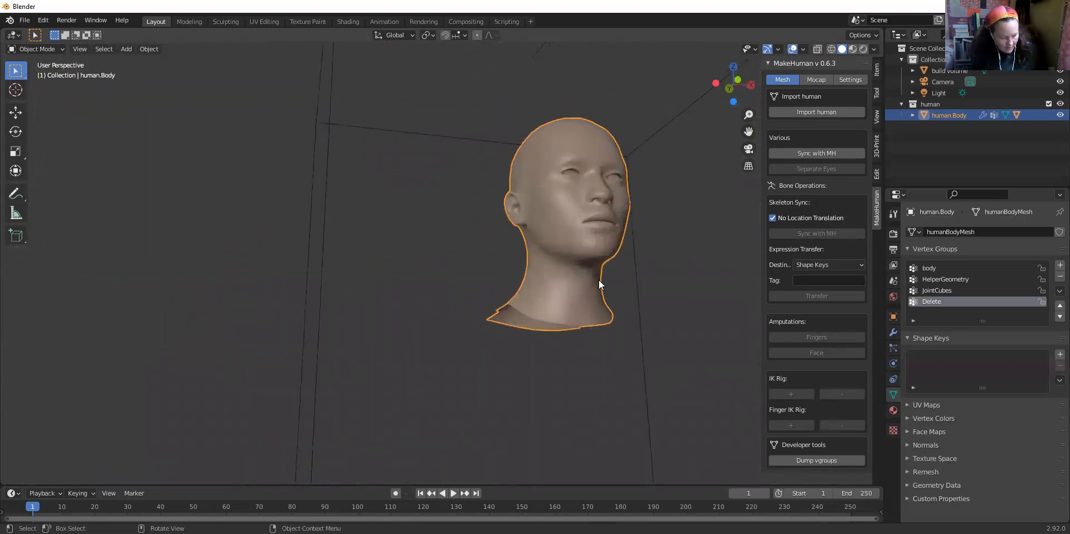
middle_click_drag(593, 251, 357, 263)
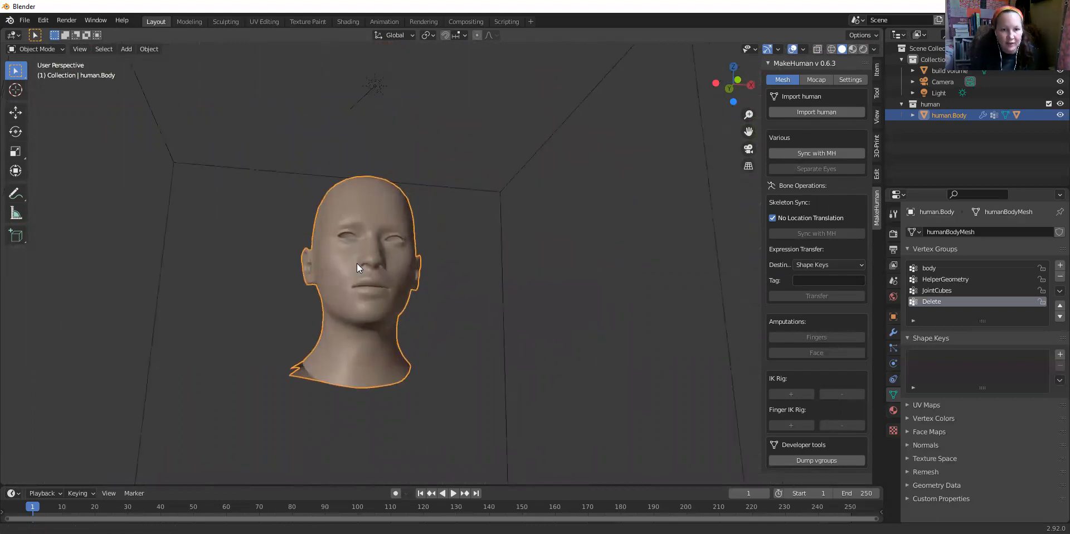
middle_click_drag(403, 329, 376, 328)
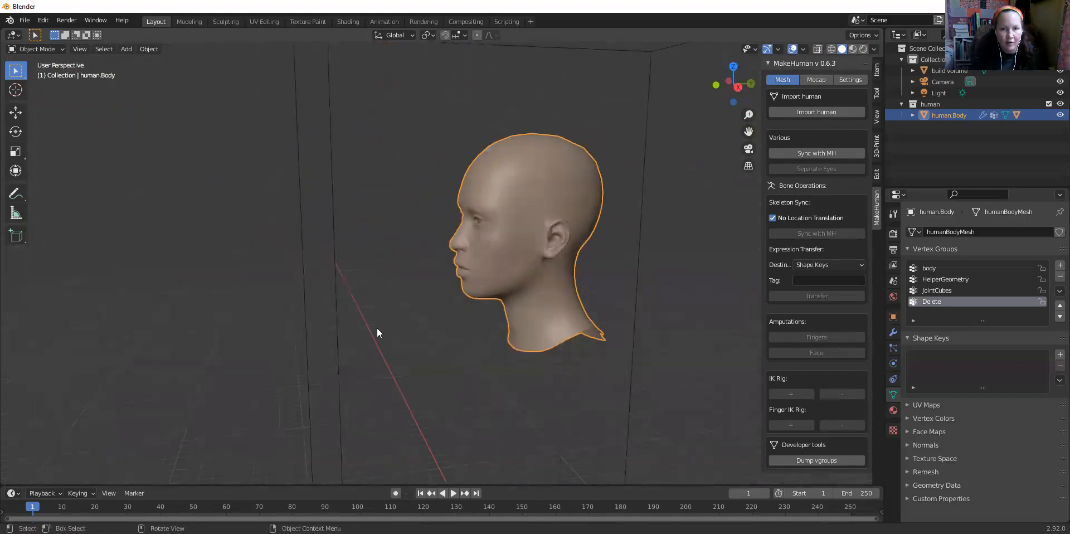
scroll(377, 328, "down", 4)
middle_click_drag(382, 237, 197, 122)
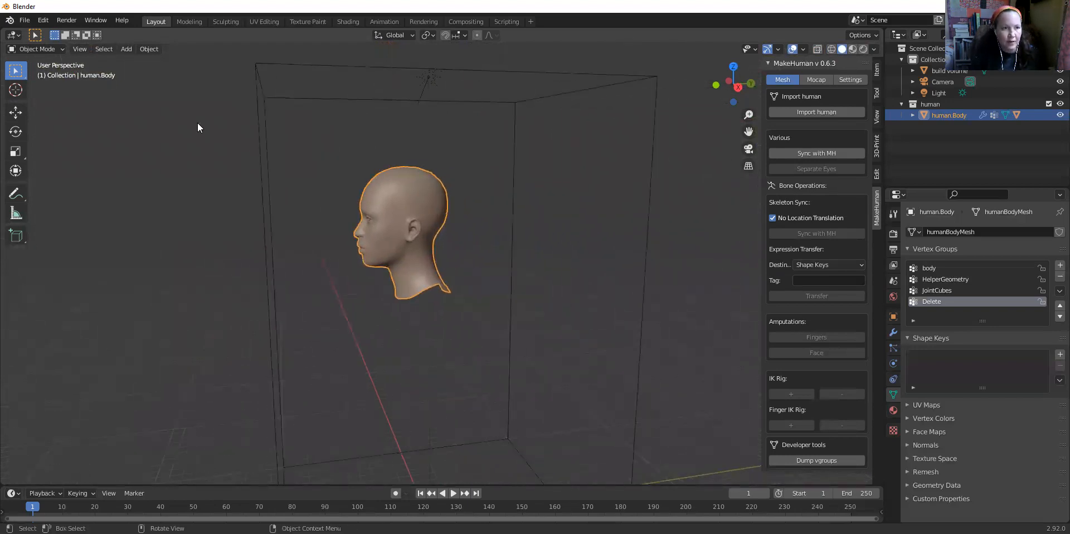
- Enter Edit Mode on the head mesh and display its side profile in wireframe
left_click(43, 48)
left_click(48, 75)
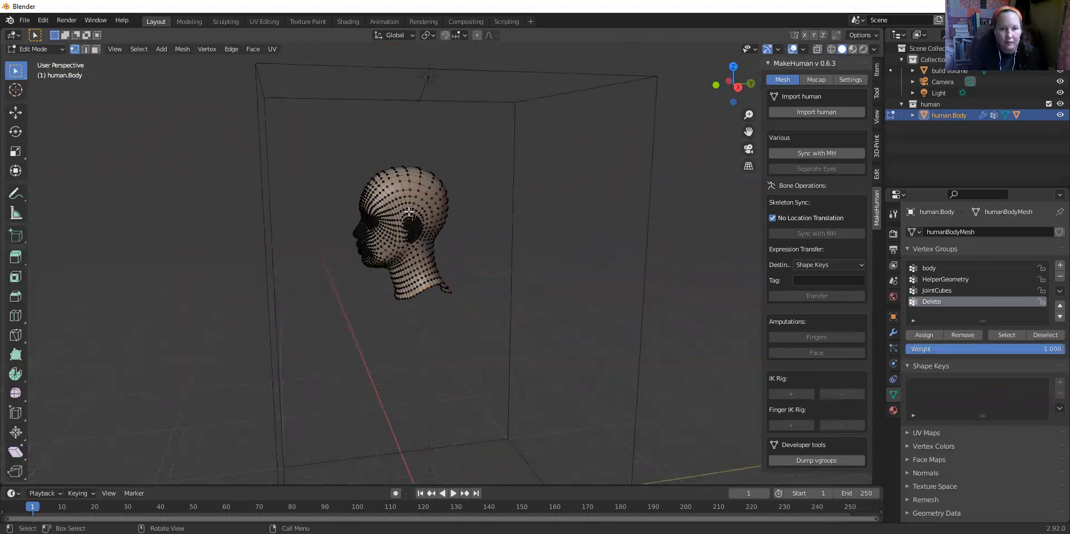
left_click(831, 48)
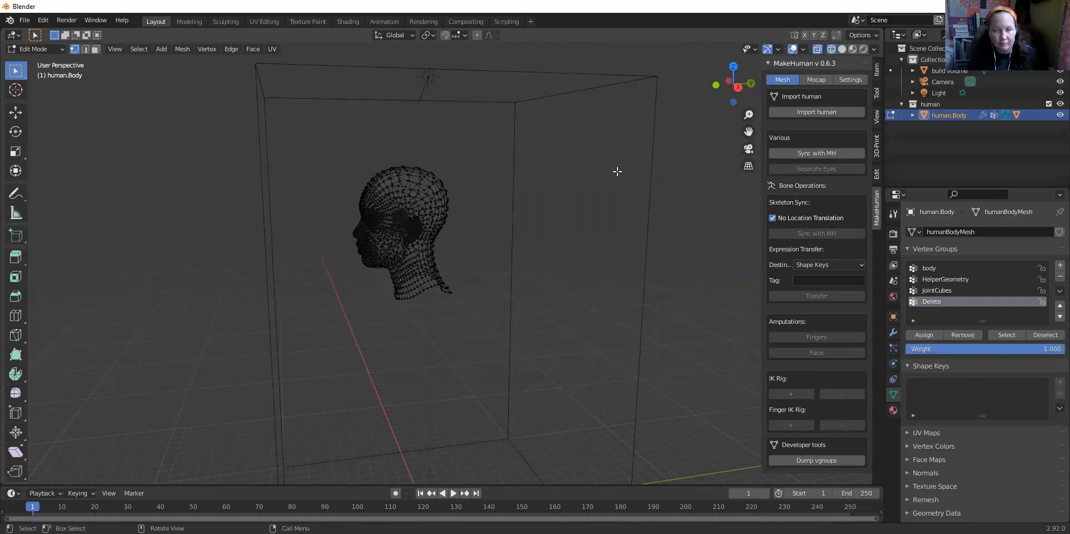
scroll(407, 392, "up", 4)
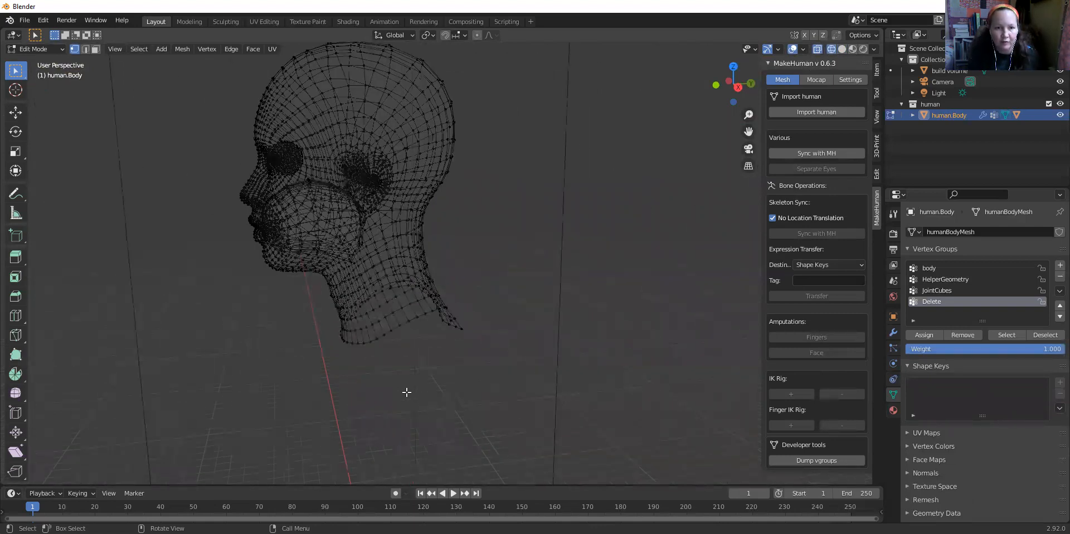
scroll(407, 390, "up", 4)
scroll(415, 312, "down", 4)
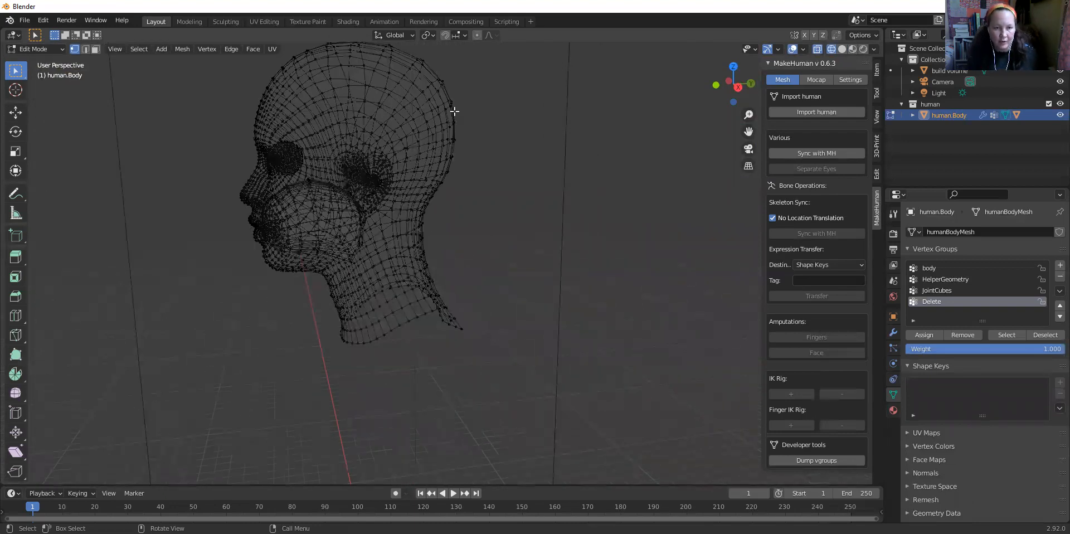
- Circle-select the back of the skull, the ear area and the neck in the side profile and hide those vertices
key("c")
scroll(452, 230, "down", 6)
mouse_move(470, 357)
left_mouse_down()
mouse_move(462, 296)
mouse_move(470, 143)
mouse_move(449, 136)
mouse_move(440, 111)
mouse_move(424, 123)
mouse_move(415, 45)
mouse_move(310, 46)
mouse_move(379, 93)
left_mouse_up()
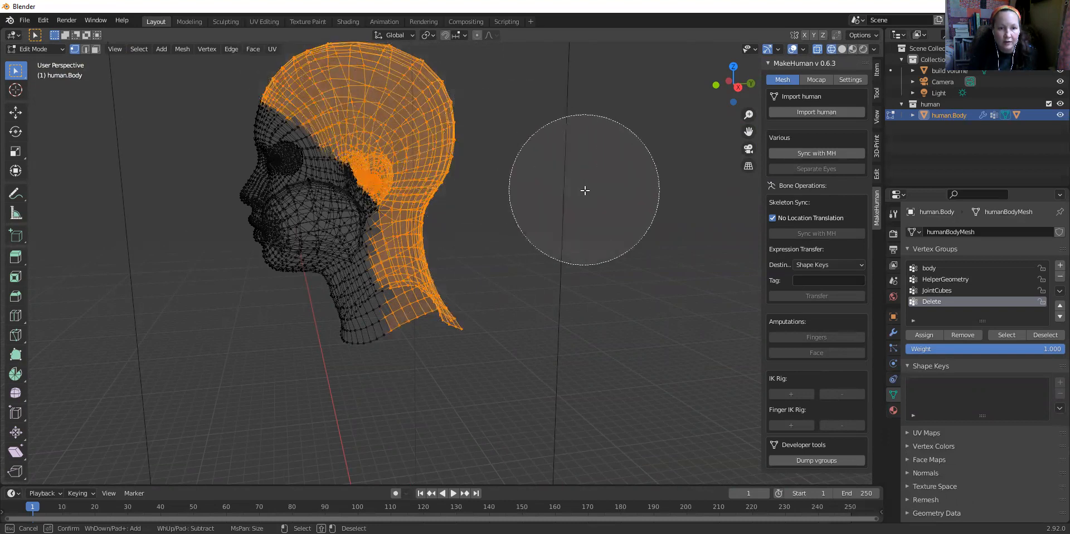
left_click_drag(399, 350, 396, 341)
key("Escape")
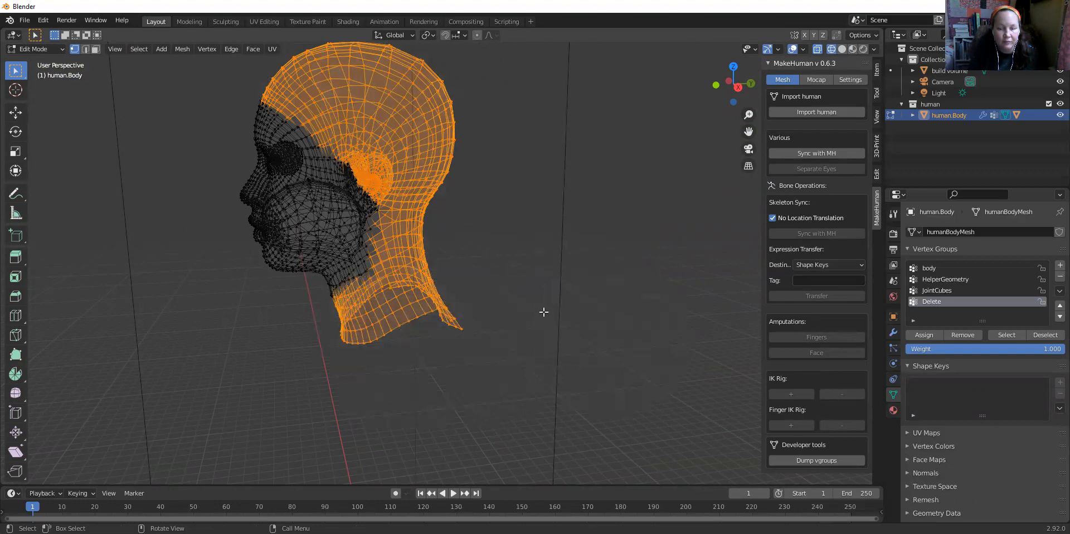
scroll(509, 294, "up", 4)
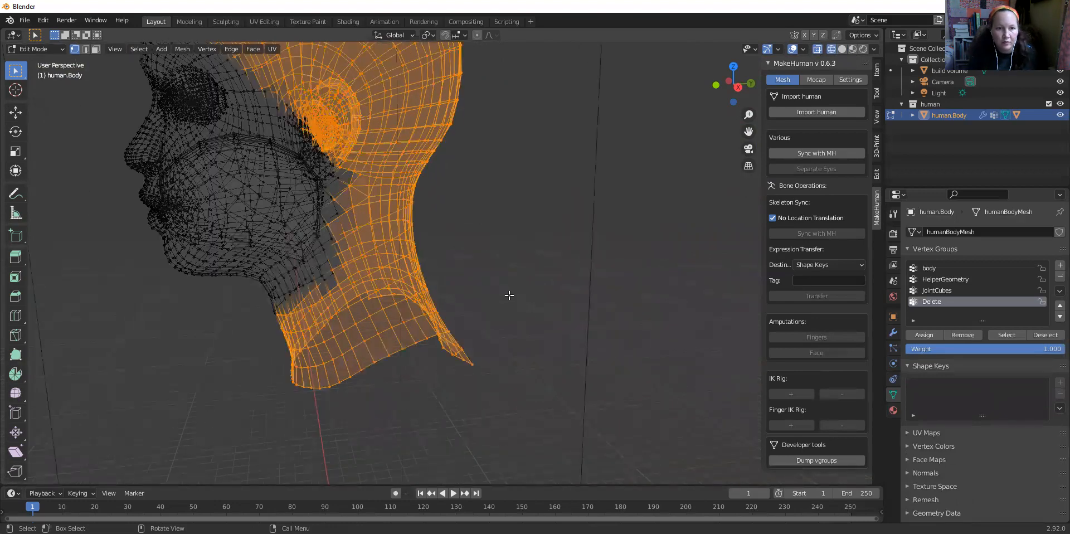
scroll(505, 308, "down", 2)
middle_click_drag(505, 308, 396, 335)
key("h")
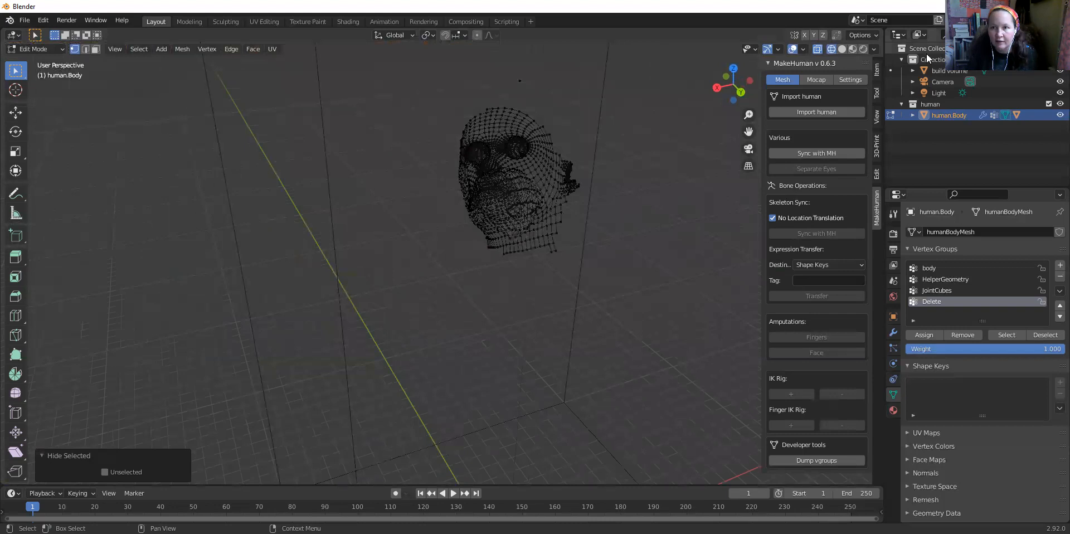
- Switch to solid shading and circle-select the main vertices of the mouth cavity from inside the face
left_click(840, 50)
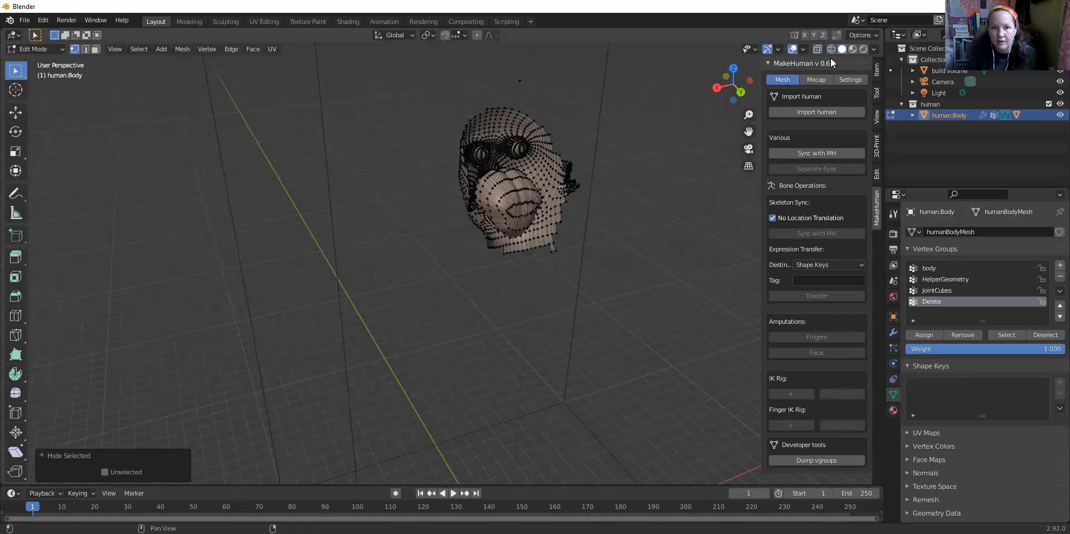
scroll(635, 184, "up", 4)
scroll(634, 184, "down", 2)
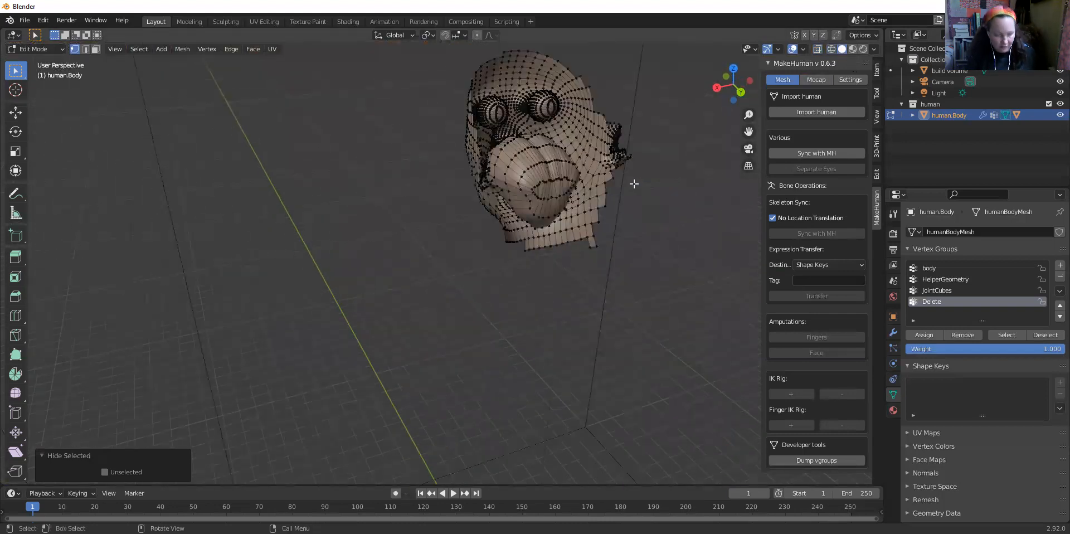
middle_click_drag(633, 168, 293, 290, "shift")
scroll(407, 270, "up", 4)
scroll(407, 271, "up", 2)
key("c")
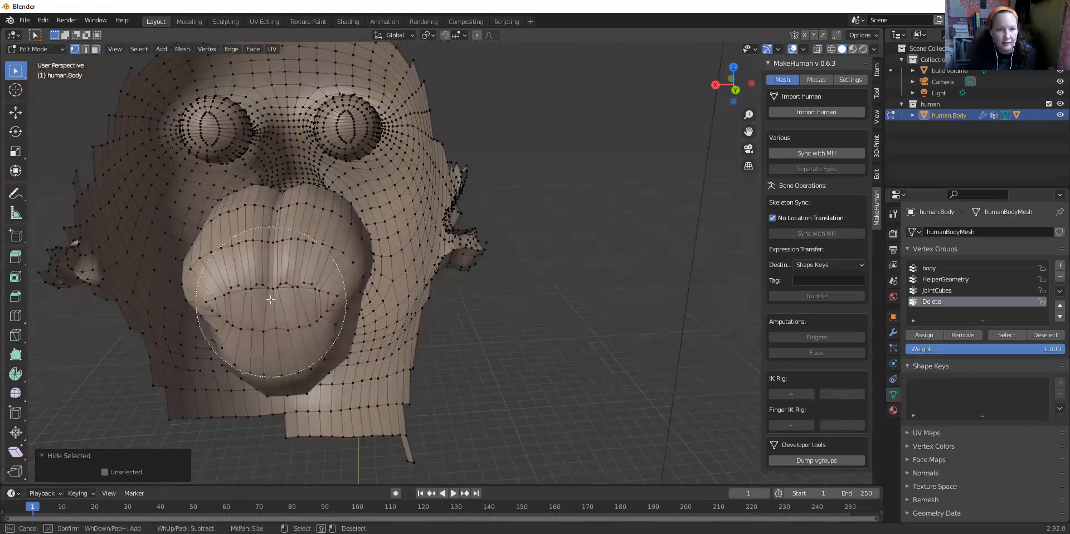
left_click_drag(274, 286, 276, 274)
scroll(273, 263, "up", 6)
left_click_drag(246, 237, 236, 290)
mouse_move(264, 342)
left_mouse_down()
mouse_move(262, 357)
mouse_move(312, 335)
mouse_move(339, 254)
mouse_move(334, 228)
mouse_move(312, 220)
mouse_move(244, 228)
left_mouse_up()
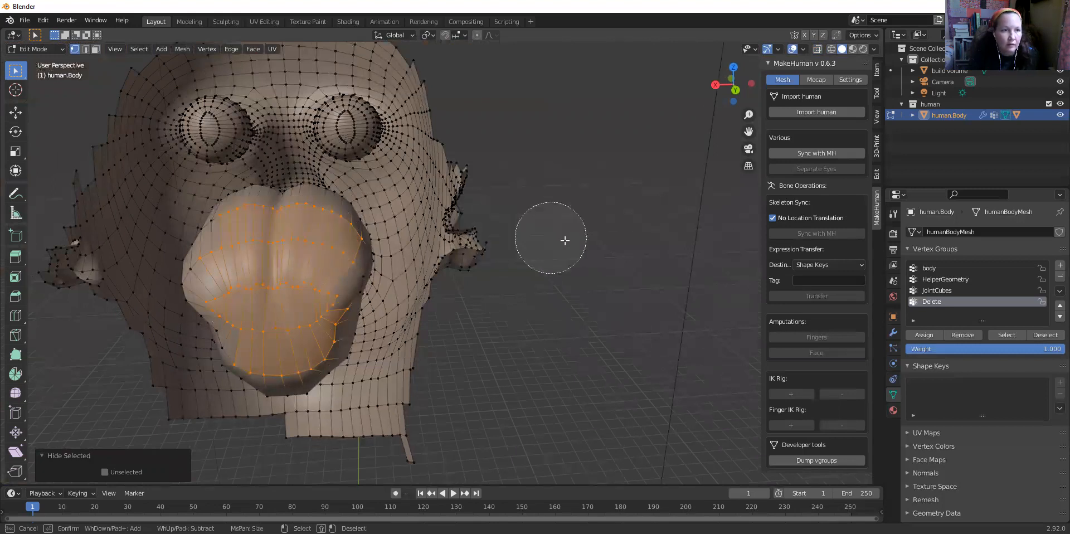
key("Escape")
- Switch to face selection and add the remaining outer faces of the mouth cavity with circle select
left_click(96, 49)
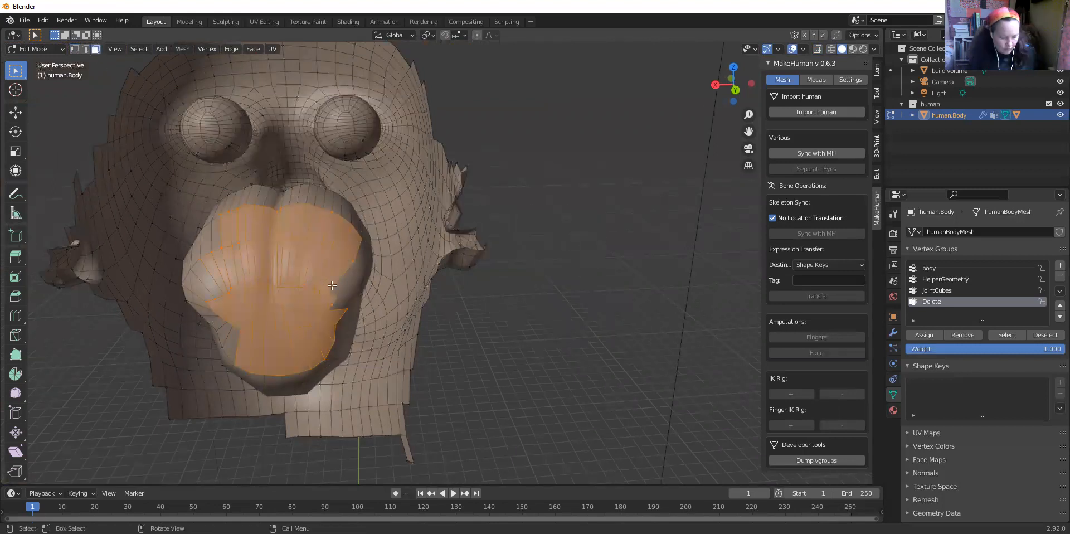
key("c")
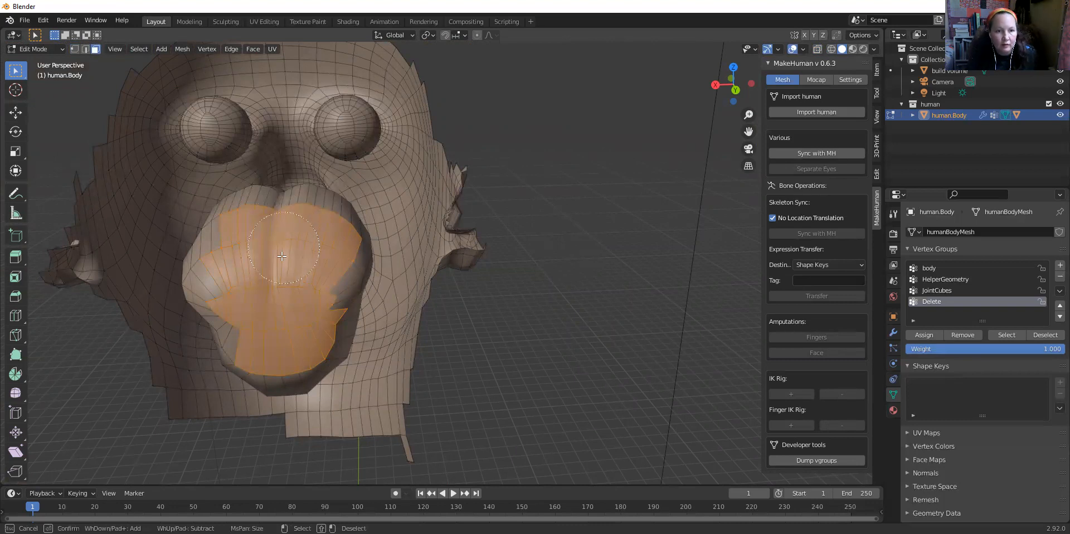
mouse_move(272, 234)
left_mouse_down()
mouse_move(249, 239)
mouse_move(214, 312)
mouse_move(234, 338)
mouse_move(279, 359)
mouse_move(329, 340)
mouse_move(312, 356)
mouse_move(306, 330)
mouse_move(345, 304)
mouse_move(337, 320)
mouse_move(348, 290)
mouse_move(329, 257)
mouse_move(353, 253)
mouse_move(329, 215)
mouse_move(303, 224)
mouse_move(318, 200)
mouse_move(233, 233)
left_mouse_up()
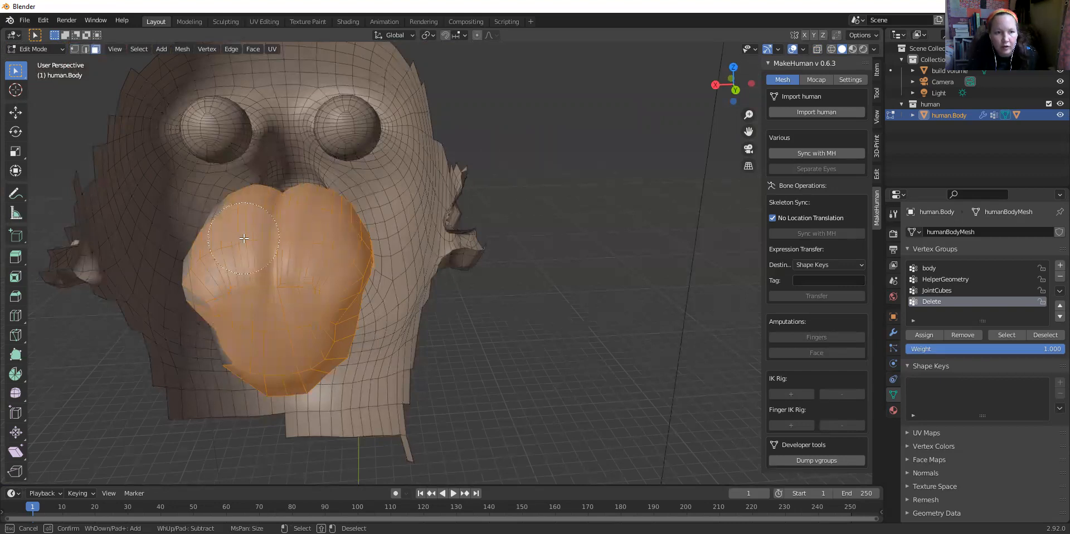
left_click(224, 281)
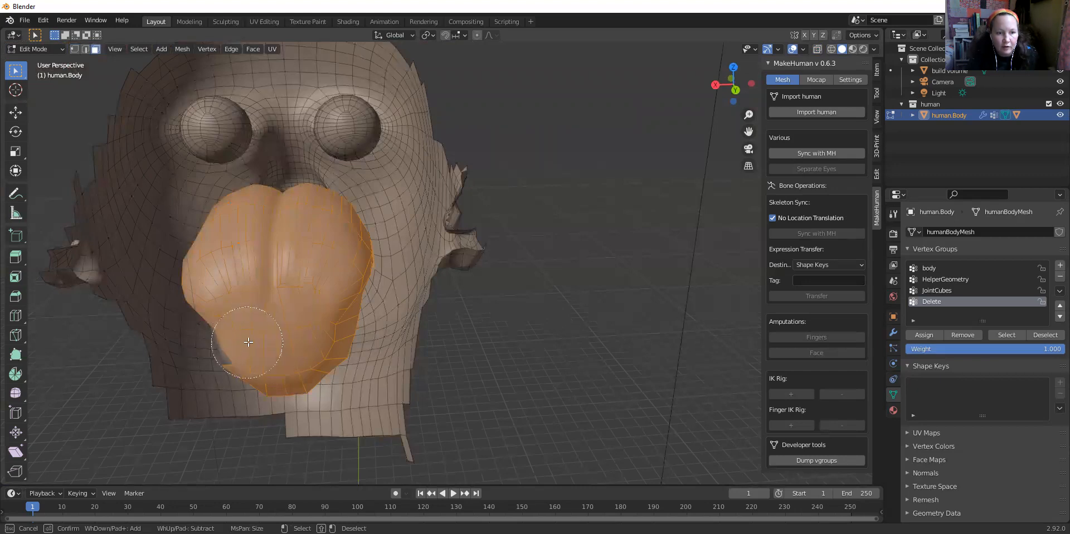
key("Escape")
- Check the mouth cavity selection from several angles and delete its selected faces
middle_click_drag(594, 353, 568, 371)
scroll(575, 362, "down", 2)
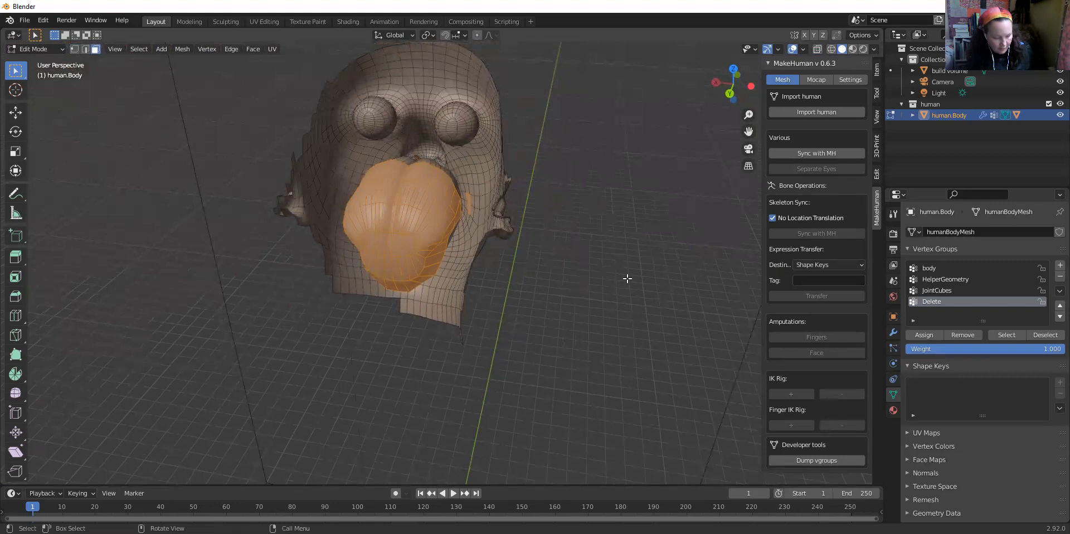
middle_click_drag(660, 227, 391, 308)
key("c")
key("Escape")
scroll(464, 301, "down", 4)
mouse_move(464, 301)
middle_mouse_down()
mouse_move(392, 331)
mouse_move(236, 241)
mouse_move(160, 253)
mouse_move(307, 321)
mouse_move(451, 312)
middle_mouse_up()
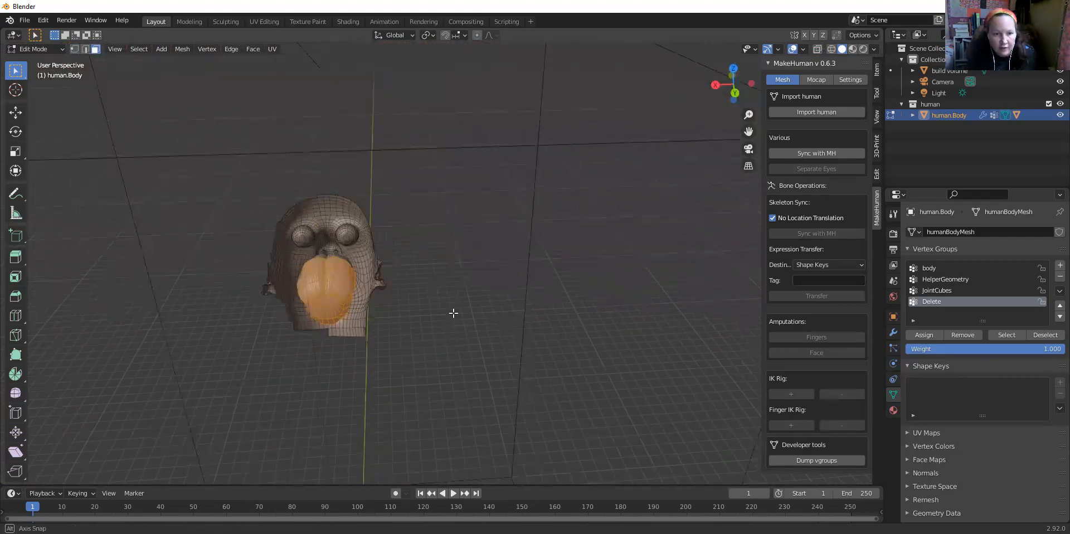
scroll(438, 318, "up", 3)
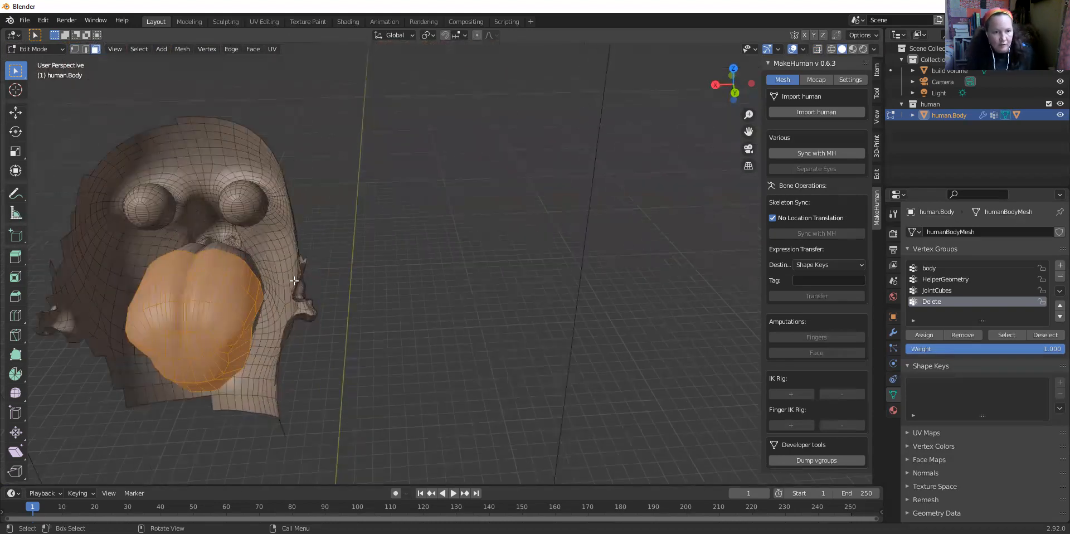
key("x")
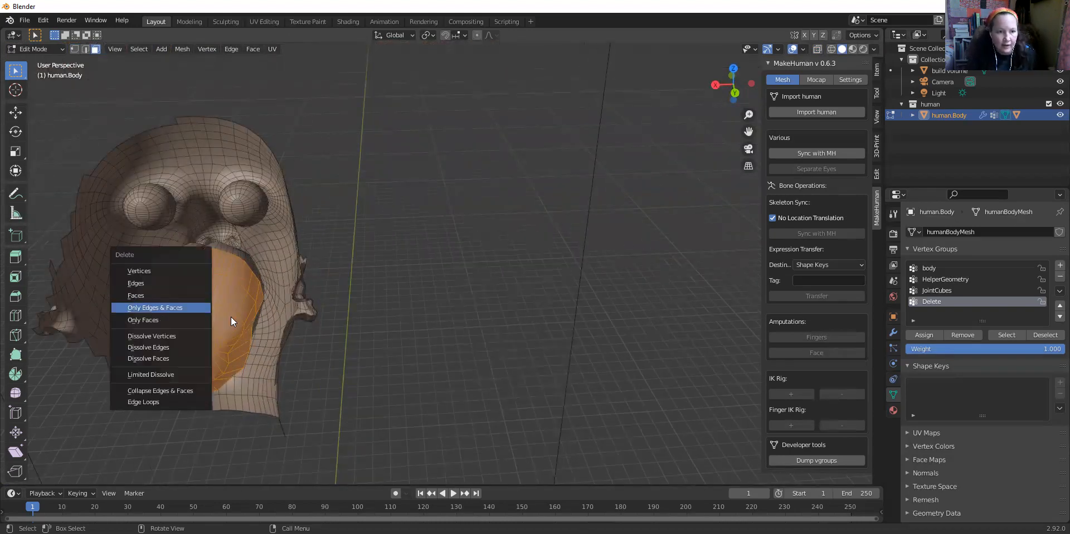
left_click(150, 296)
- Circle-select the remaining inner faces of the mouth cavity behind the lips and chin
middle_click_drag(223, 291, 242, 351)
scroll(266, 255, "up", 2)
scroll(266, 256, "down", 3)
middle_click_drag(265, 256, 207, 411)
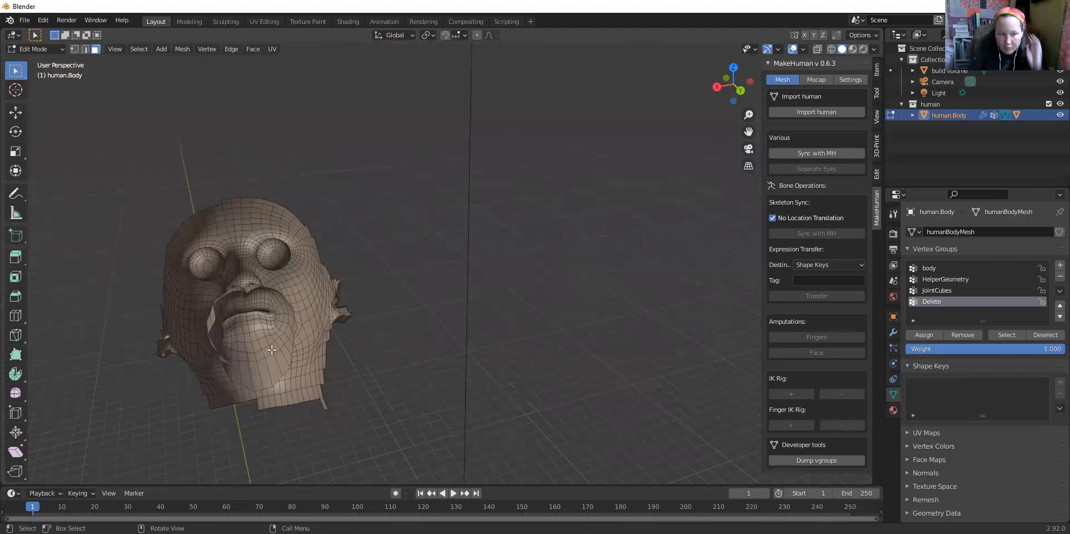
key("c")
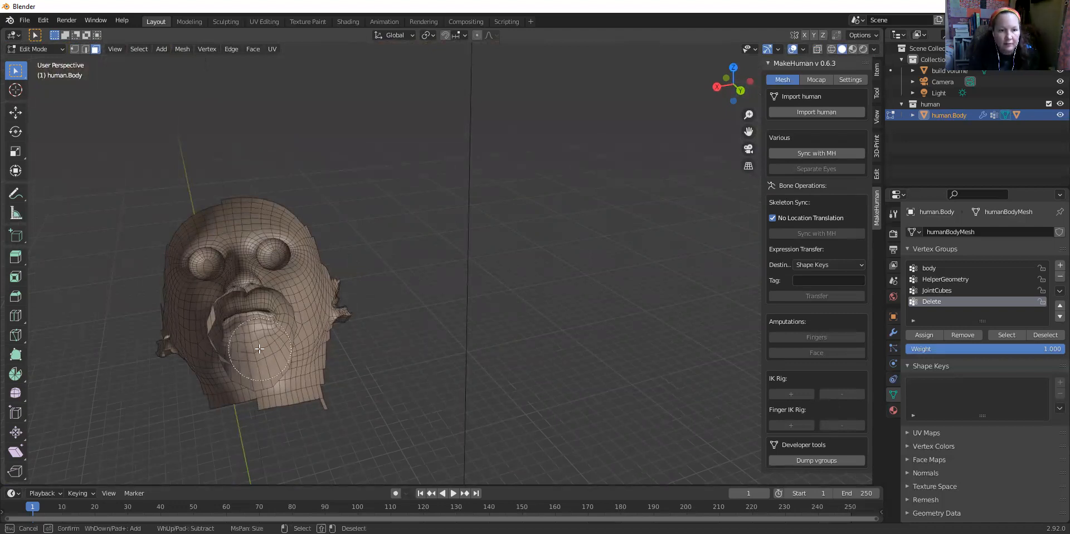
left_click(260, 353)
mouse_move(259, 352)
left_mouse_down()
mouse_move(240, 354)
mouse_move(234, 332)
mouse_move(245, 318)
mouse_move(229, 318)
mouse_move(234, 334)
mouse_move(251, 300)
mouse_move(263, 325)
mouse_move(223, 312)
mouse_move(260, 321)
left_mouse_up()
key("Escape")
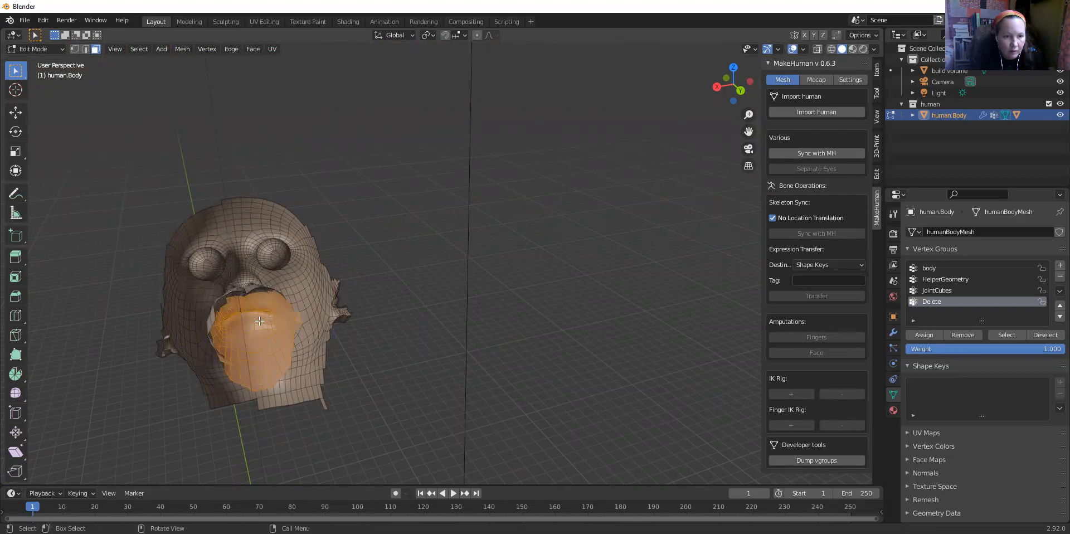
- Extend the selection over the cavity's outer rim and upper edge, deselecting stray faces beside the nose
scroll(260, 321, "up", 3)
middle_click_drag(260, 321, 251, 323)
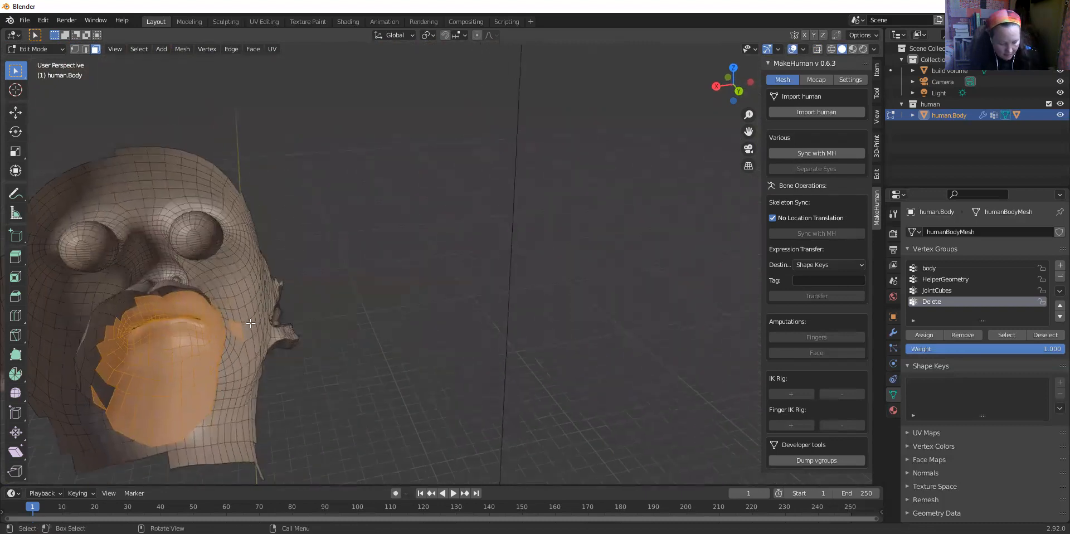
key("c")
mouse_move(139, 303)
left_mouse_down()
mouse_move(104, 338)
mouse_move(95, 384)
mouse_move(120, 329)
mouse_move(113, 316)
mouse_move(123, 310)
mouse_move(112, 312)
mouse_move(128, 316)
mouse_move(113, 299)
mouse_move(134, 292)
mouse_move(157, 310)
mouse_move(175, 291)
mouse_move(200, 310)
mouse_move(184, 306)
left_mouse_up()
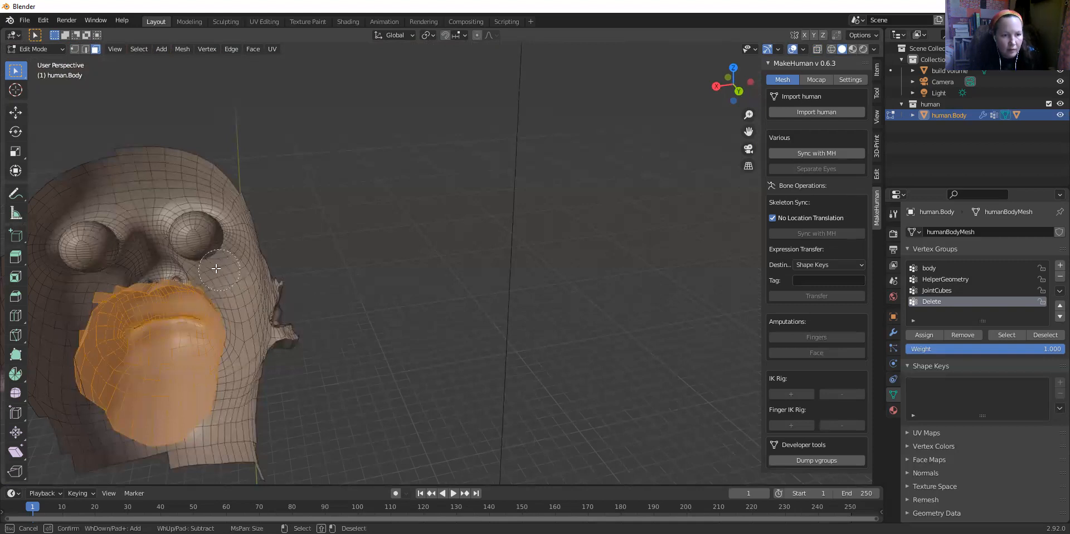
left_click(192, 262)
left_click(193, 261, "shift")
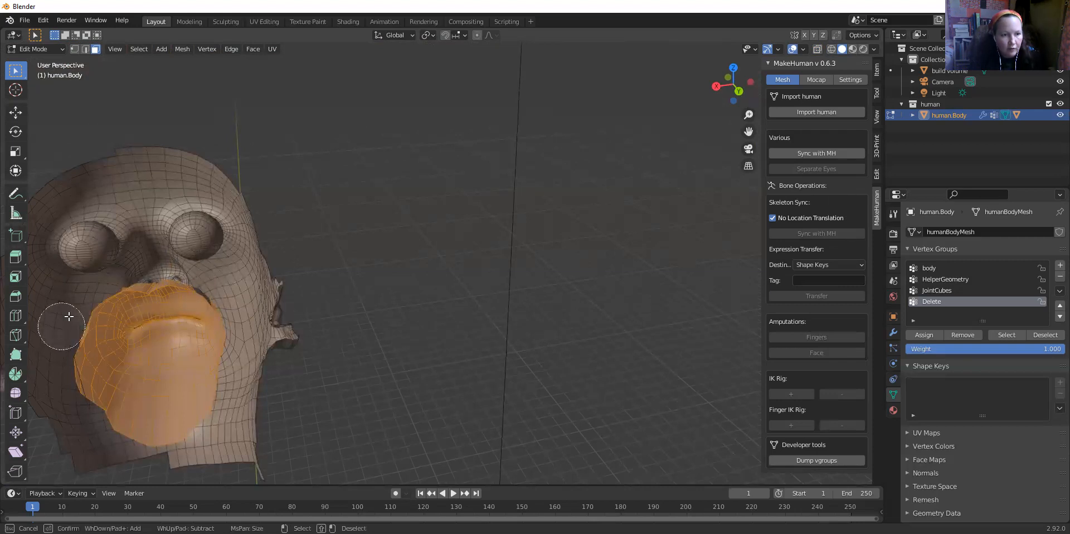
key("Escape")
- Deselect the faces around the upper lip on the outside of the face with circle select
middle_click_drag(298, 313, 290, 343)
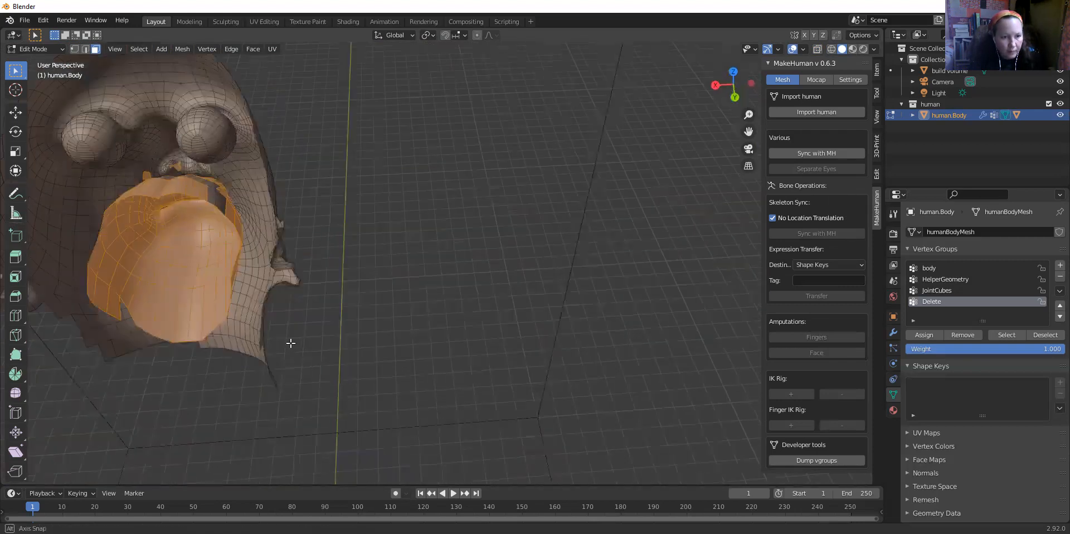
scroll(296, 334, "down", 7)
middle_click_drag(557, 260, 296, 217)
scroll(345, 223, "up", 4)
middle_click_drag(443, 244, 422, 188)
key("c")
left_click_drag(602, 269, 671, 264, "shift")
scroll(666, 258, "down", 1)
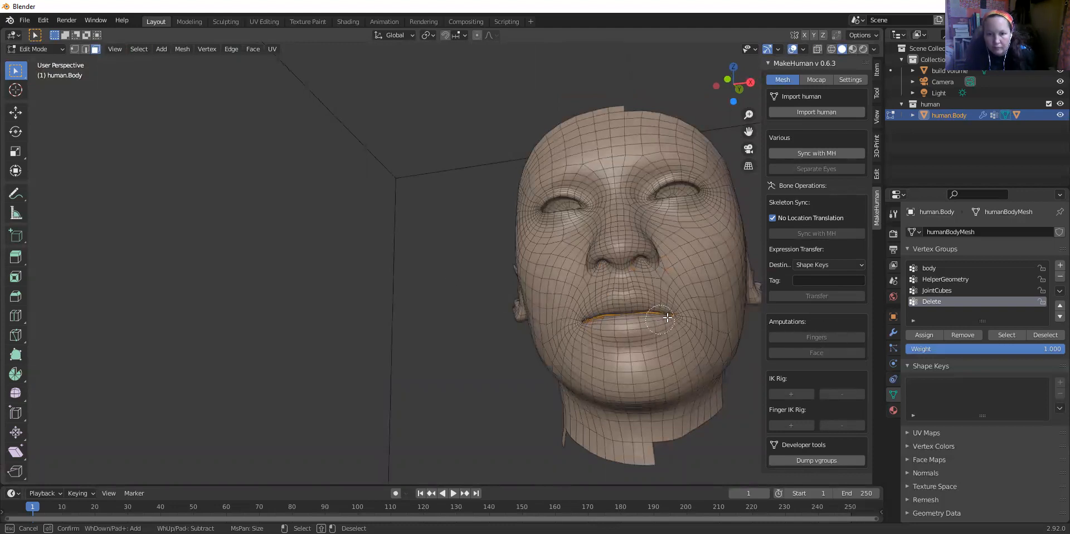
right_click(646, 305)
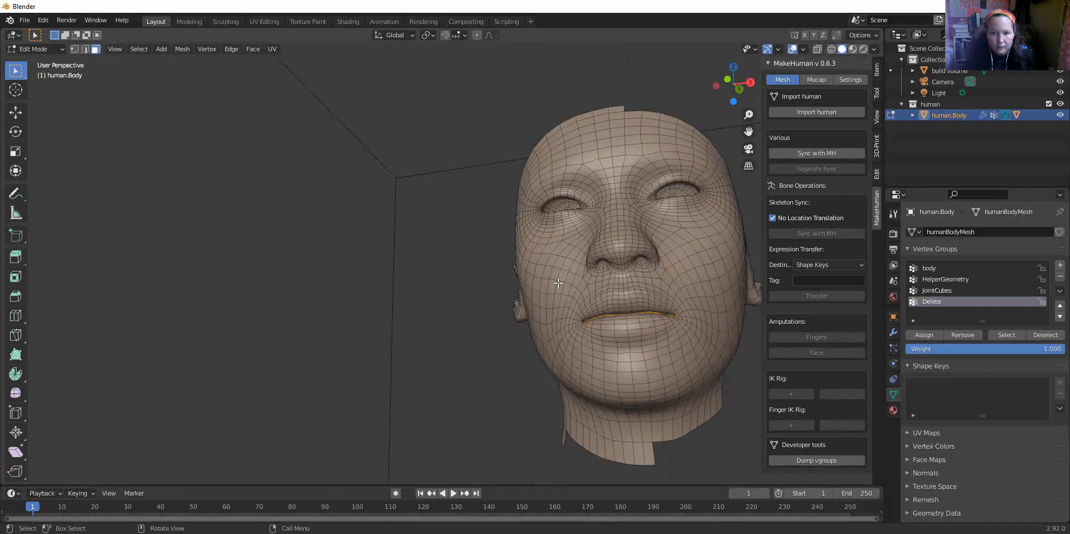
- Delete the selected remaining faces of the mouth cavity from inside the head
scroll(623, 322, "down", 5)
middle_click_drag(623, 322, 413, 383)
scroll(412, 381, "up", 4)
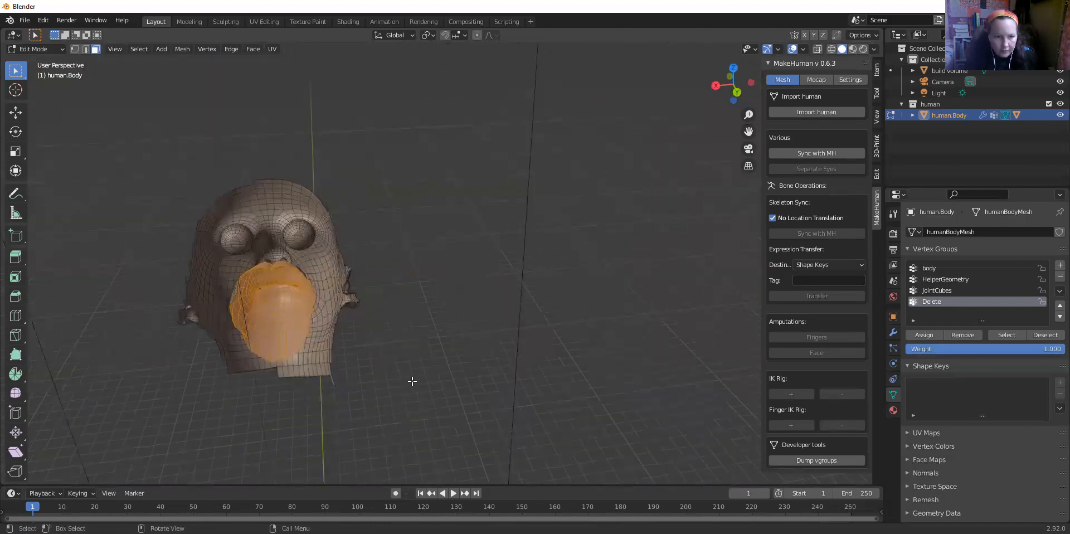
scroll(263, 274, "up", 3)
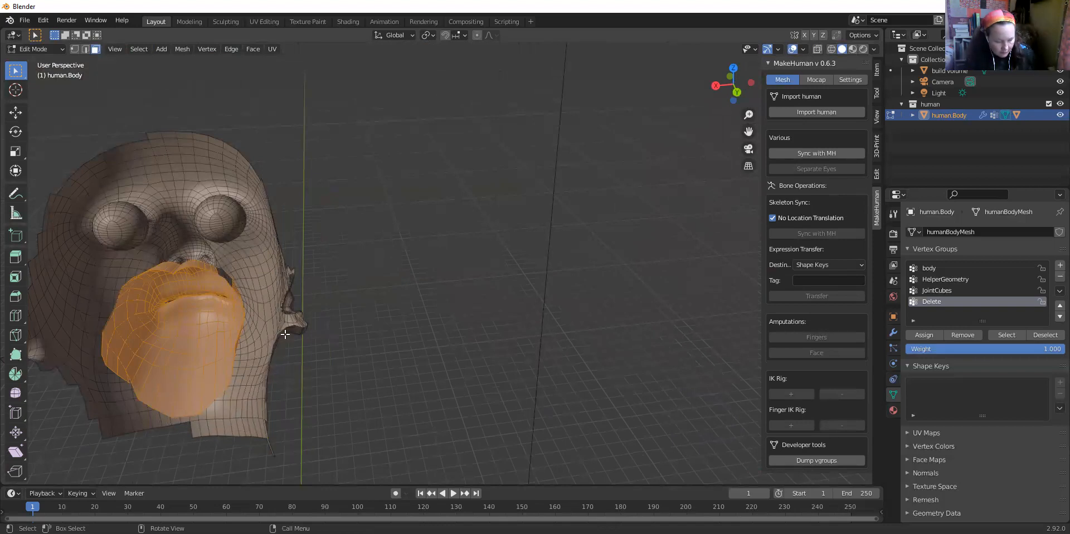
key("x")
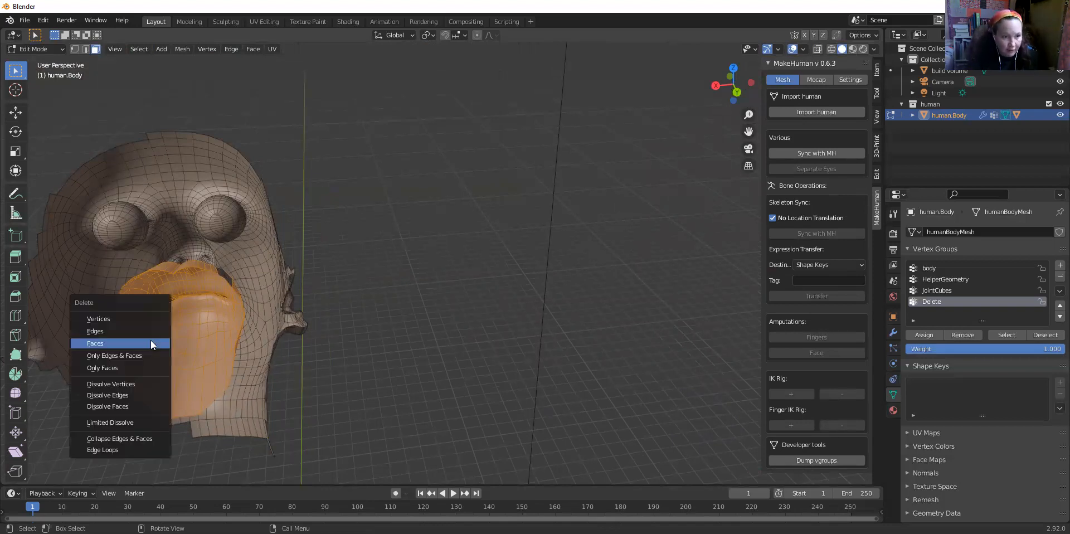
left_click(150, 340)
- Circle-select the leftover loose faces on the inside of the cheek
scroll(151, 339, "up", 2)
middle_click_drag(151, 339, 123, 317)
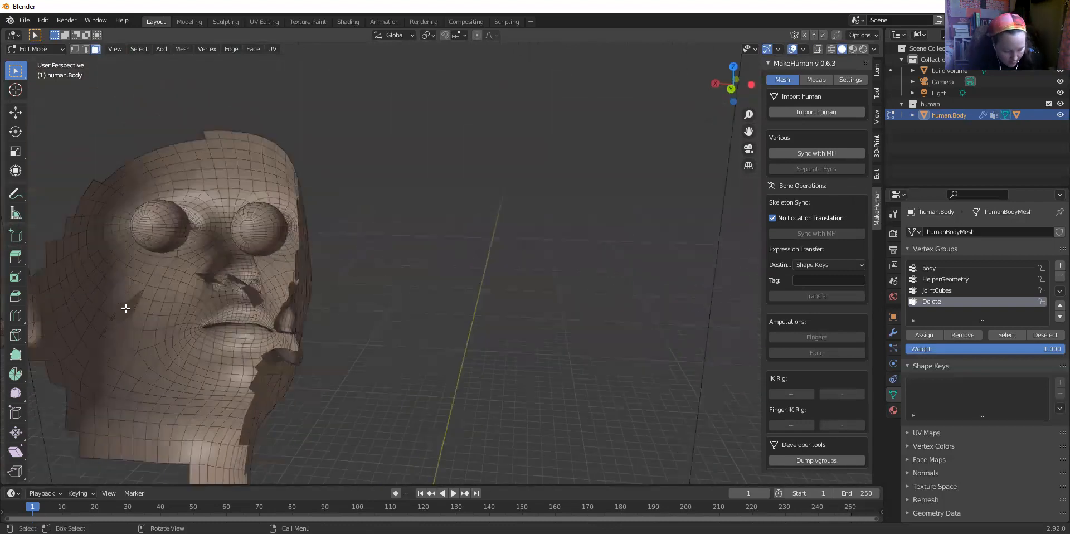
key("c")
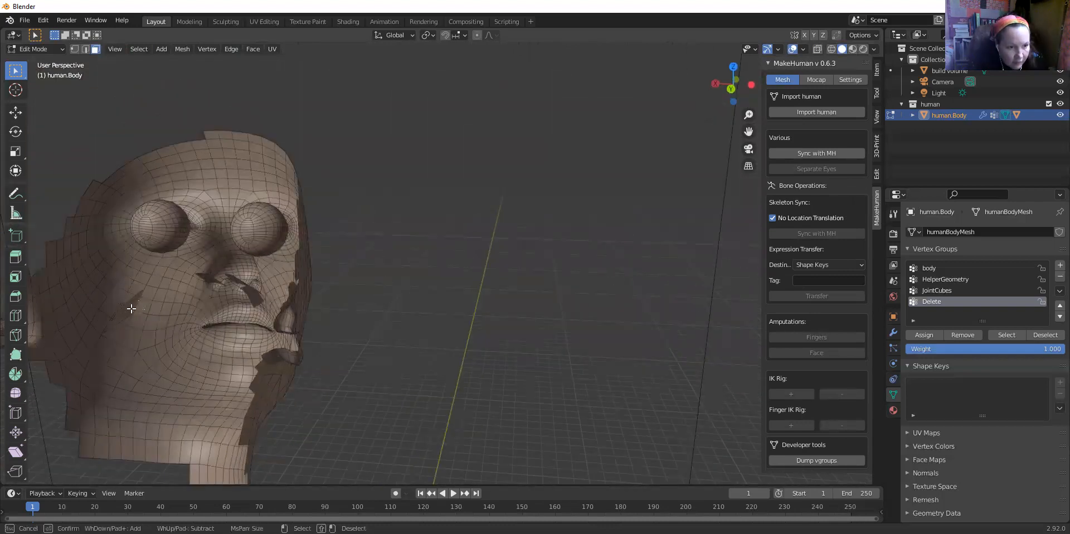
left_click(126, 309)
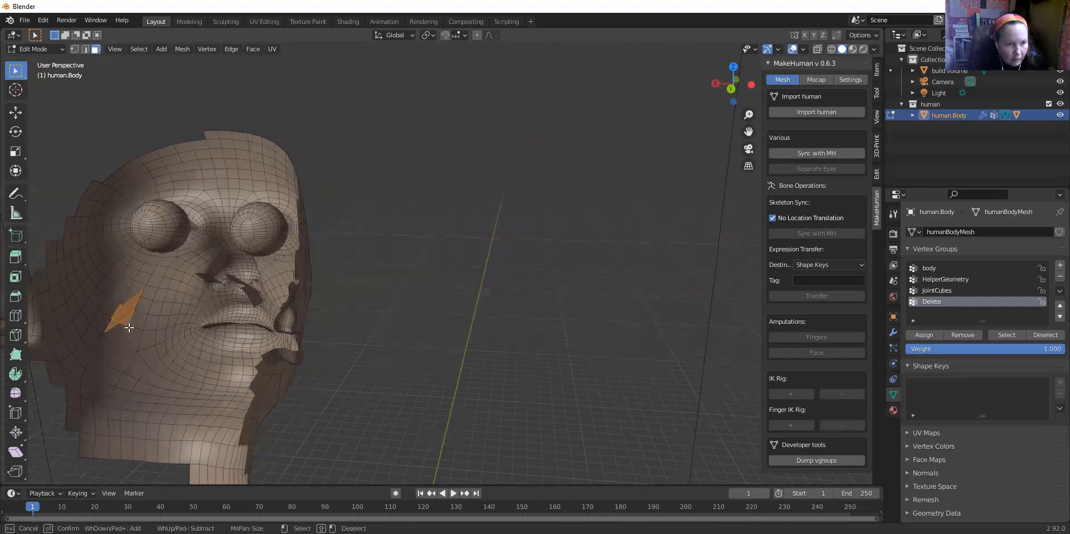
key("Escape")
- Circle-select the leftover loose faces hanging below the nose and over the upper lip inside the head
middle_click_drag(298, 309, 291, 354)
scroll(328, 245, "up", 1)
middle_click_drag(329, 245, 332, 207)
key("c")
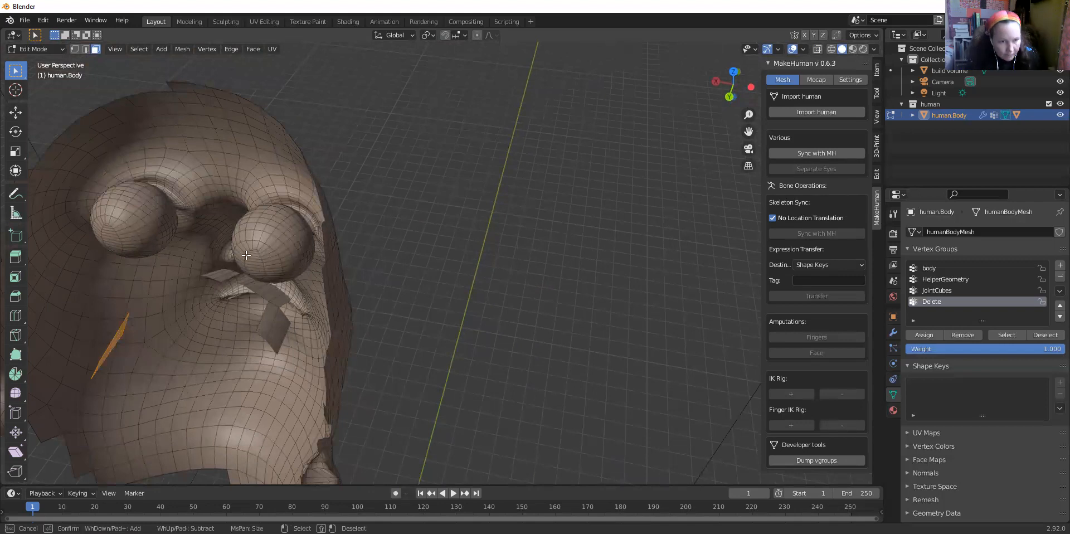
left_click(218, 275)
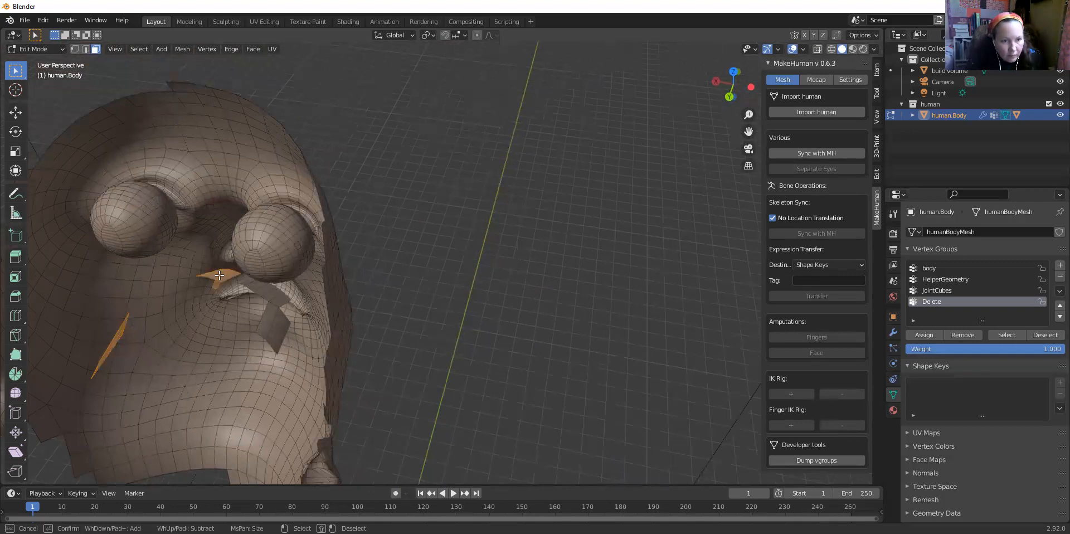
left_click_drag(253, 284, 271, 301)
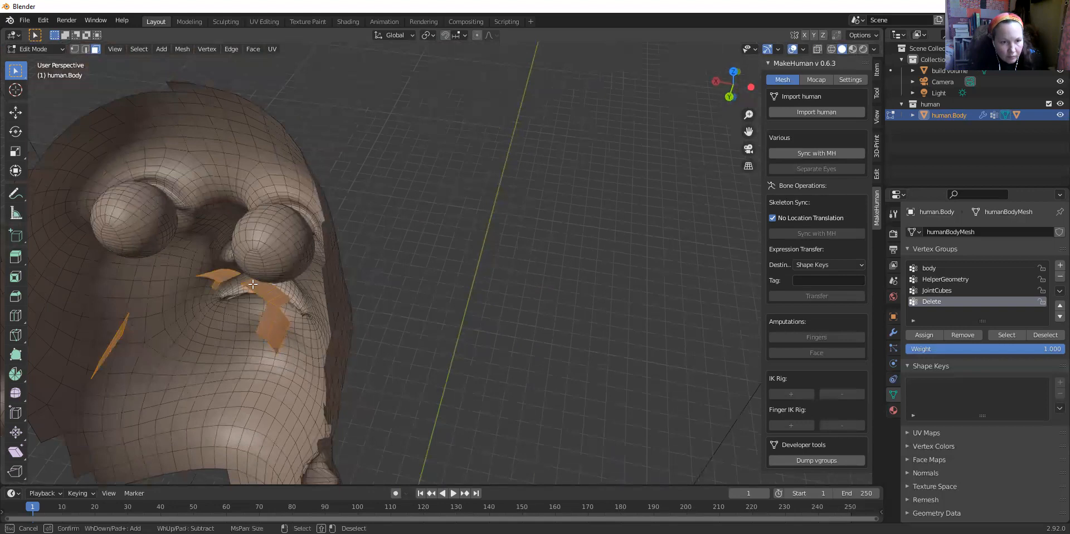
key("Escape")
- Clean up the selection around the upper lip and delete the selected loose faces inside the head
middle_click_drag(248, 323, 259, 298)
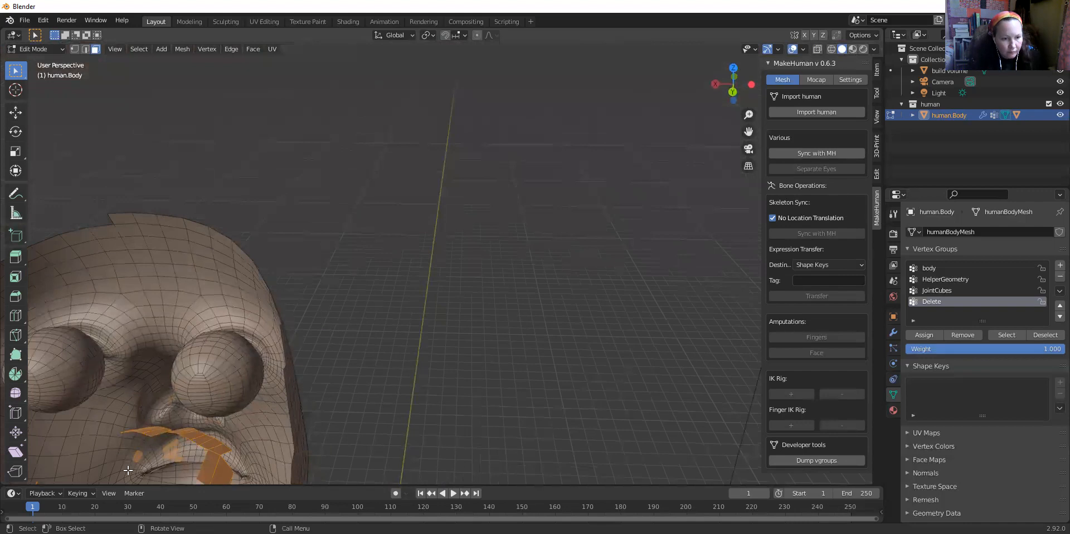
key("c")
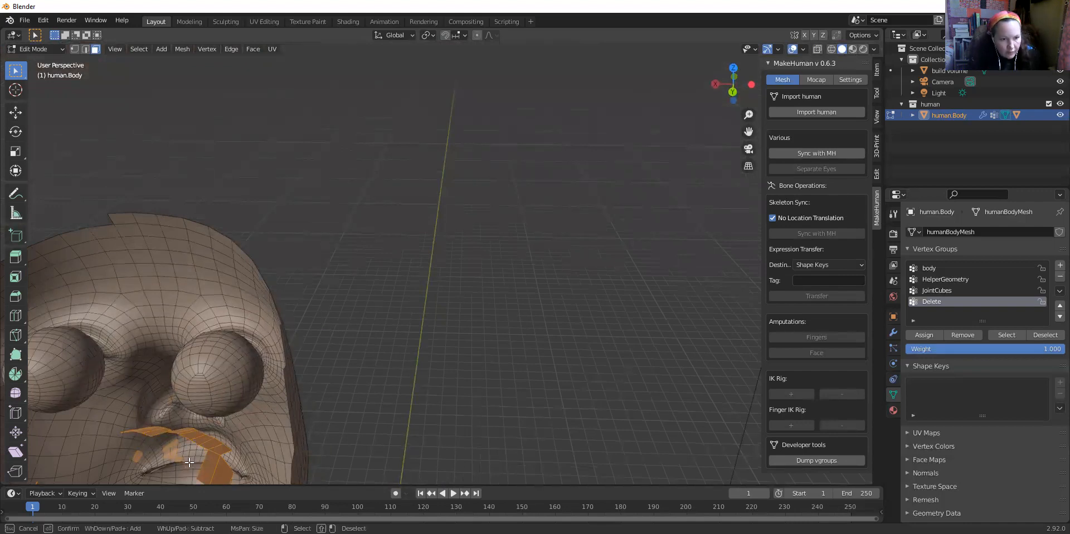
key("Escape")
middle_click_drag(353, 384, 176, 401)
key("x")
left_click(305, 395)
- Circle-select both eyeballs from inside the head
key("c")
mouse_move(148, 416)
left_mouse_down()
mouse_move(144, 405)
mouse_move(177, 402)
mouse_move(161, 392)
mouse_move(186, 389)
mouse_move(139, 415)
mouse_move(161, 426)
left_mouse_up()
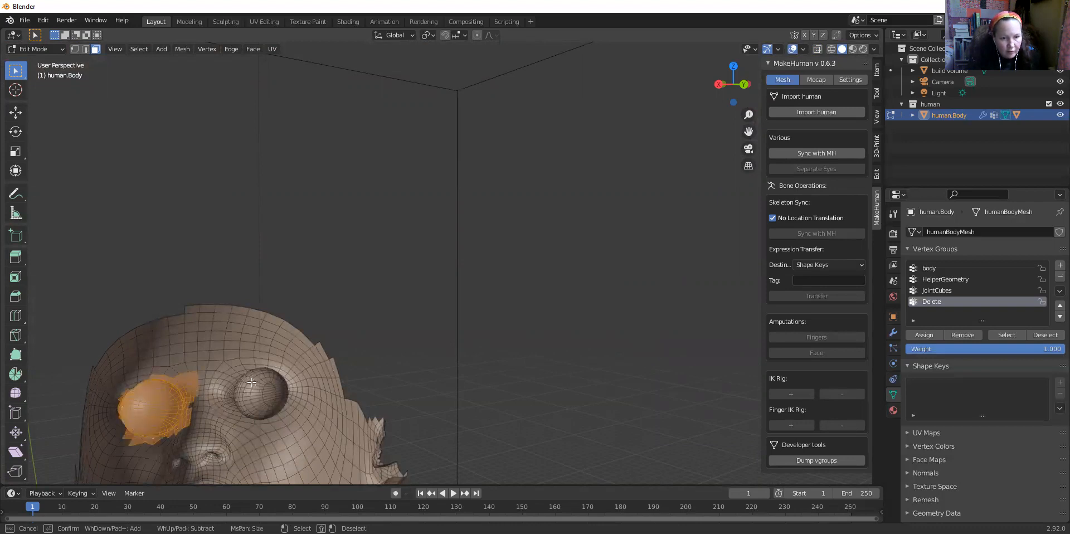
mouse_move(265, 388)
left_mouse_down()
mouse_move(262, 406)
mouse_move(270, 376)
mouse_move(285, 402)
mouse_move(250, 404)
mouse_move(281, 426)
mouse_move(273, 366)
left_mouse_up()
key("Escape")
scroll(226, 349, "down", 1)
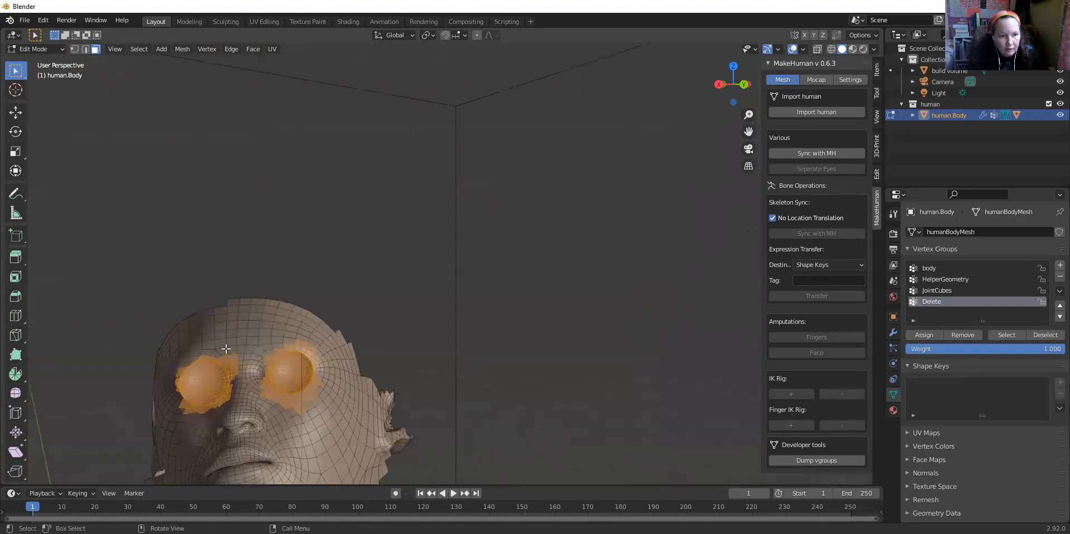
- Deselect the facial skin around both eyes from the front, keeping only the eyeballs selected
scroll(242, 351, "down", 2)
middle_click_drag(242, 350, 425, 355)
scroll(436, 352, "up", 3)
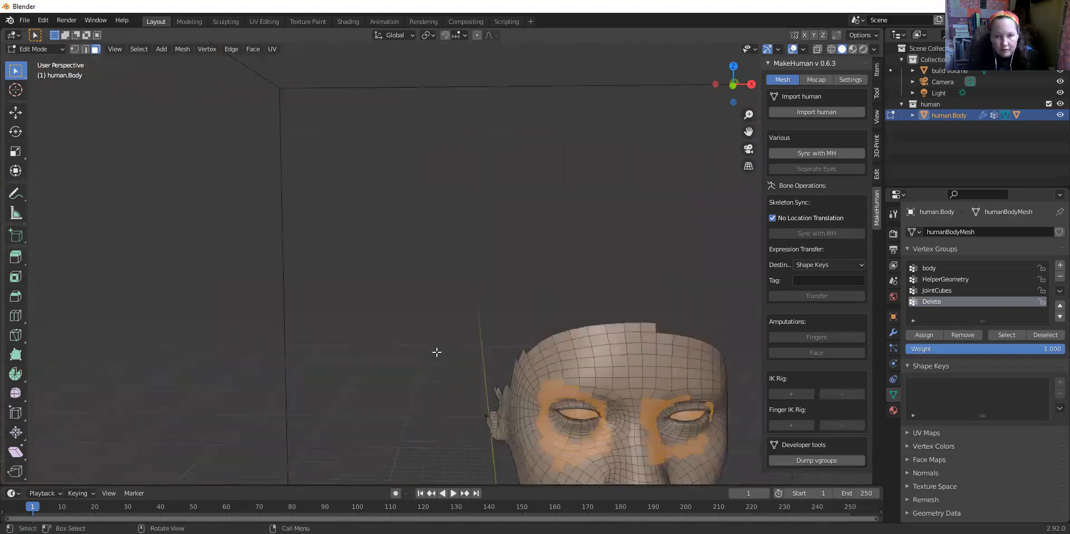
scroll(437, 352, "up", 1)
middle_click_drag(619, 302, 365, 85, "shift")
key("c")
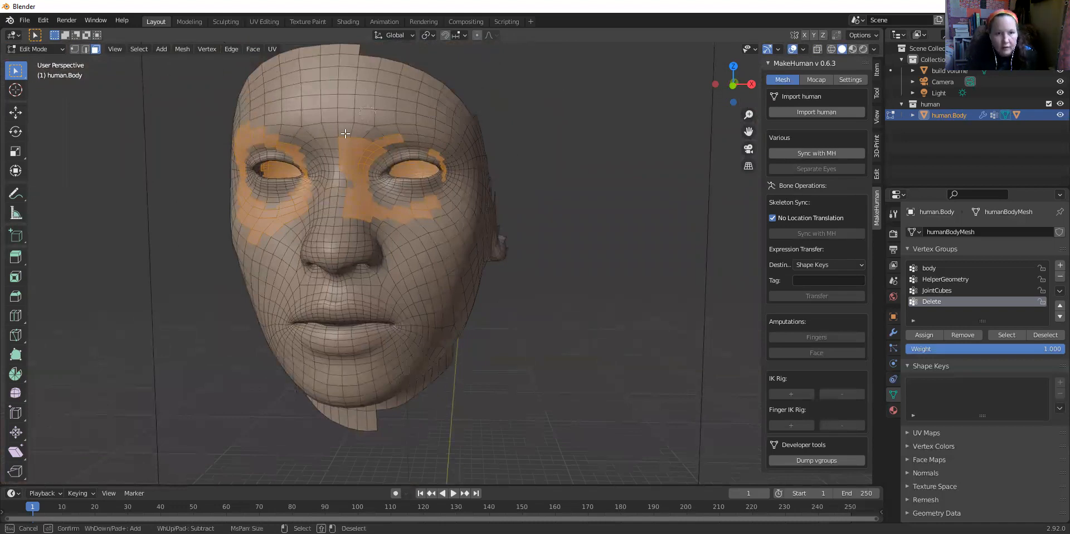
mouse_move(408, 135)
left_mouse_down("shift")
mouse_move(345, 170)
mouse_move(360, 195)
mouse_move(430, 207)
left_mouse_up("shift")
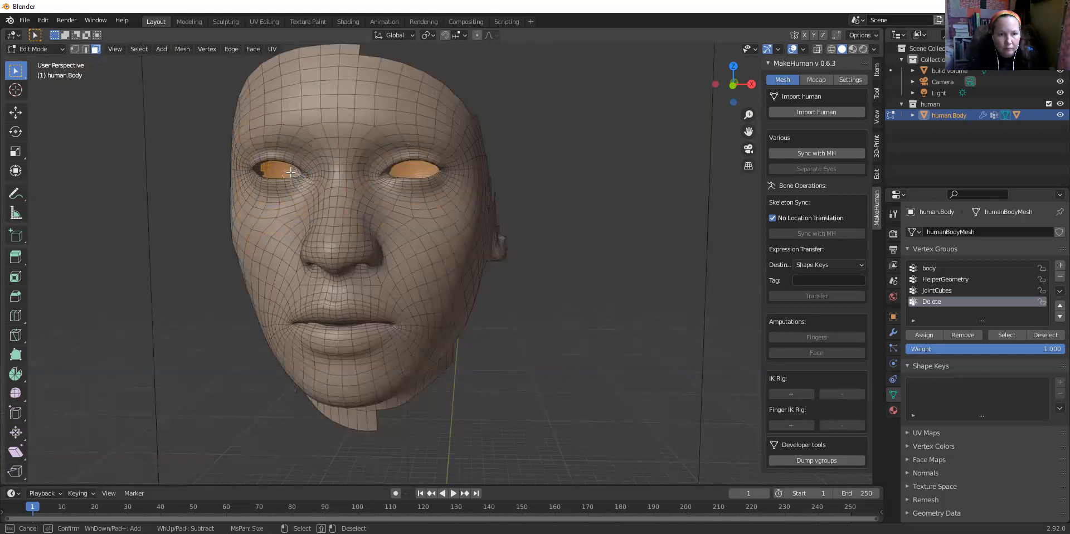
right_click(307, 174)
- Reselect the missed eyeball faces through the eye opening with circle select
scroll(307, 175, "up", 5)
middle_click_drag(388, 110, 440, 202, "shift")
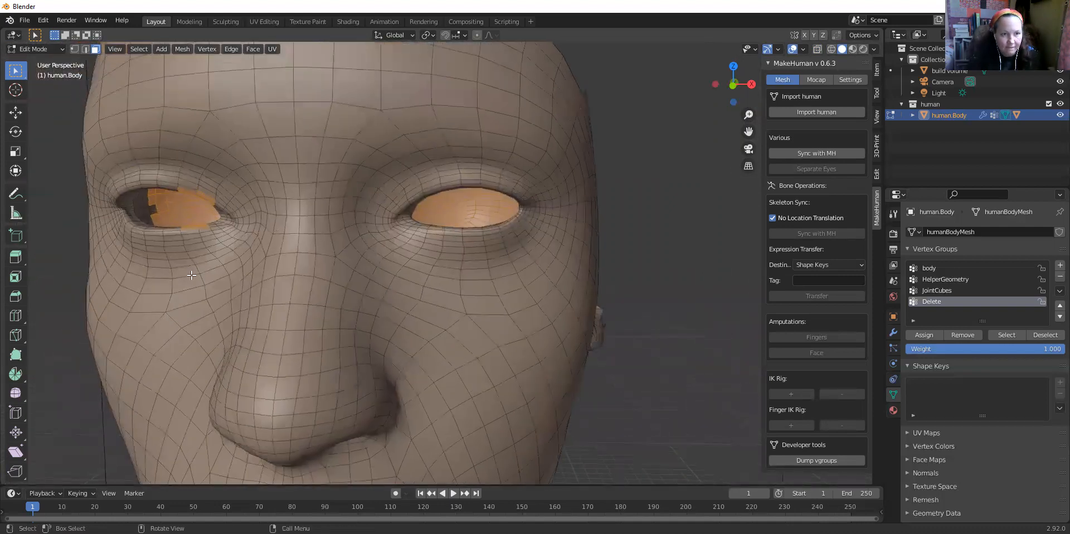
scroll(191, 275, "down", 4)
scroll(234, 231, "up", 4)
key("c")
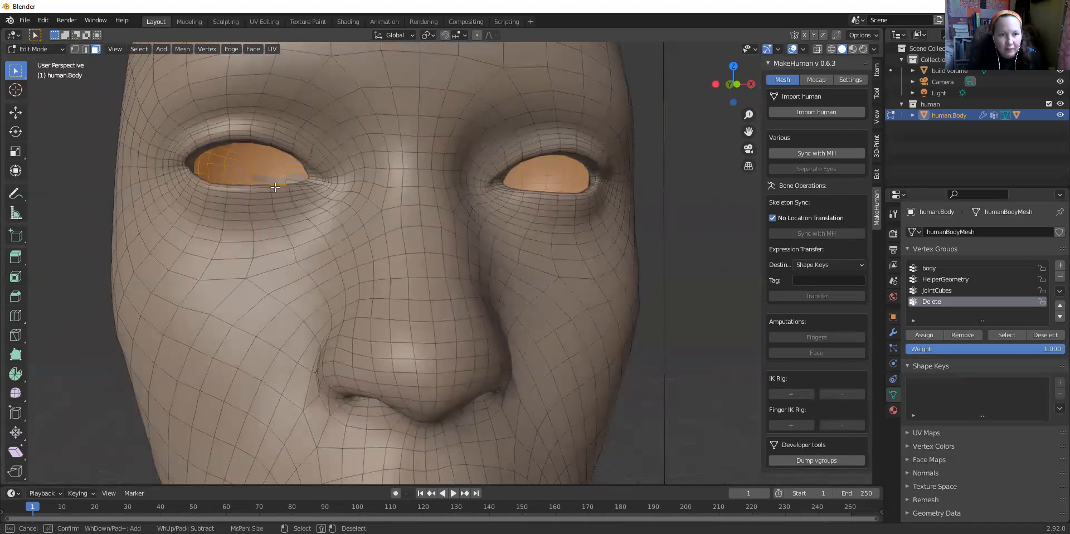
key("Escape")
- Add the remaining unselected eyeball faces from inside the head and delete both eyeballs
scroll(499, 241, "down", 8)
middle_click_drag(543, 246, 268, 291)
scroll(569, 242, "up", 6)
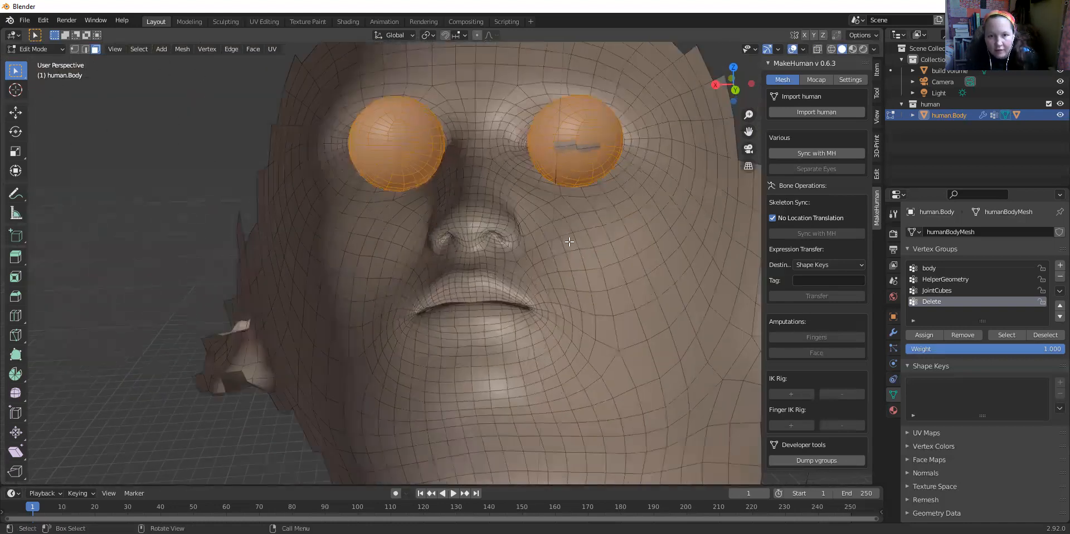
key("c")
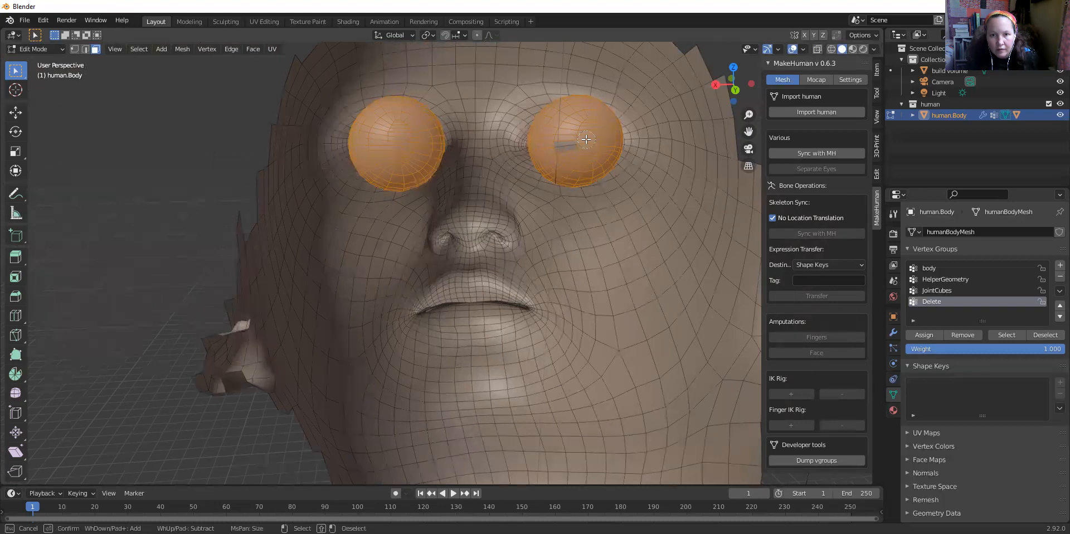
key("Escape")
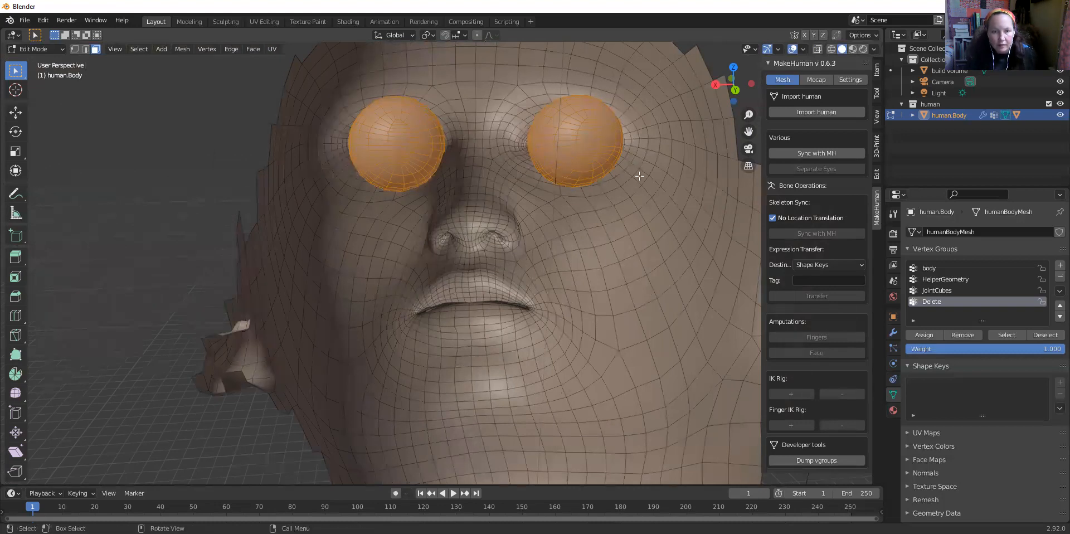
key("x")
left_click(710, 213)
scroll(568, 197, "up", 2)
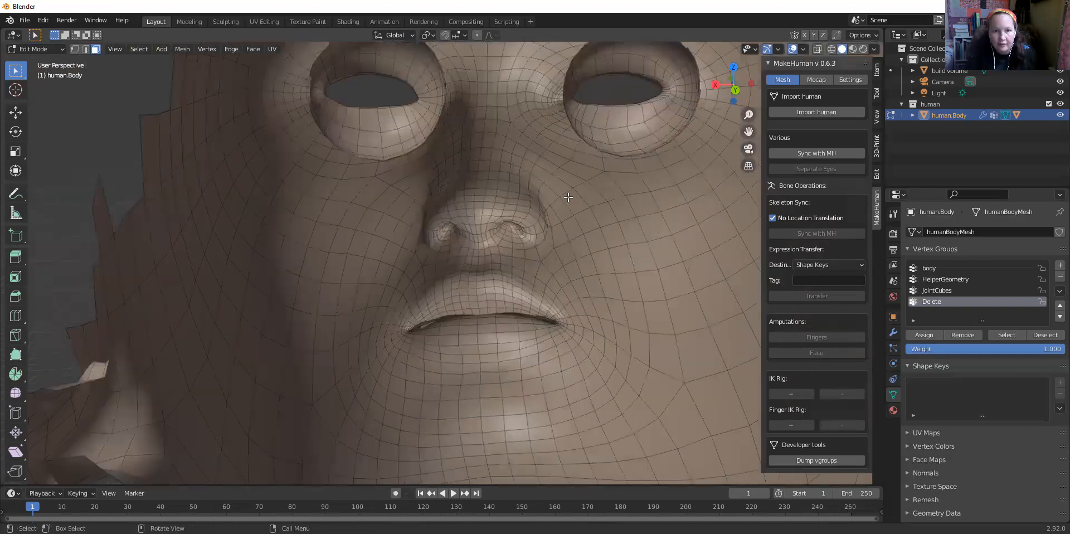
- Circle-select the inner socket lining behind the first eye opening from inside the head
scroll(568, 197, "down", 2)
middle_click_drag(568, 196, 526, 167)
scroll(532, 178, "up", 5)
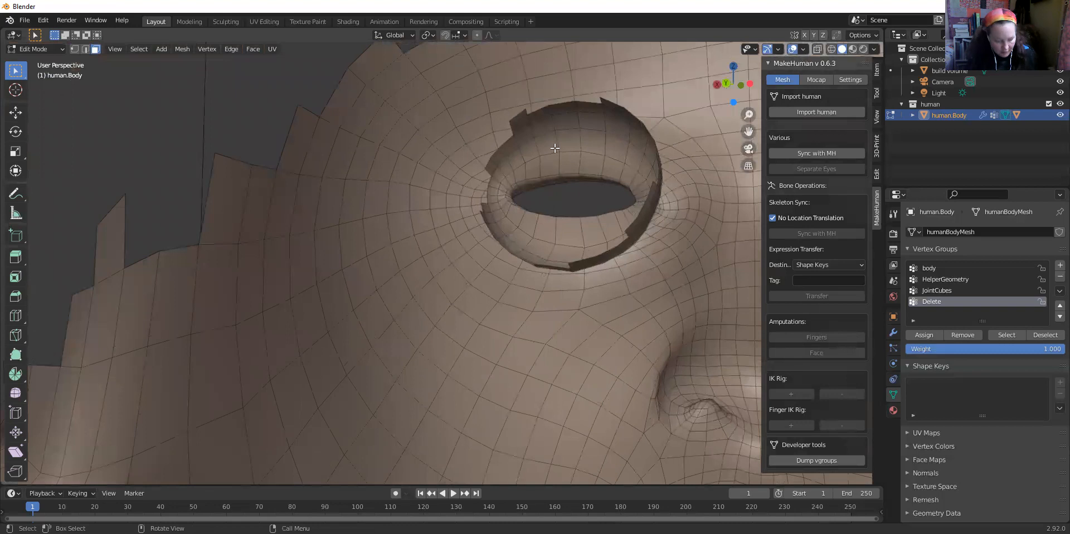
key("c")
mouse_move(543, 151)
left_mouse_down()
mouse_move(604, 144)
mouse_move(599, 114)
mouse_move(549, 117)
mouse_move(511, 153)
mouse_move(521, 164)
mouse_move(644, 158)
mouse_move(613, 108)
mouse_move(644, 209)
mouse_move(666, 170)
mouse_move(612, 246)
mouse_move(636, 240)
mouse_move(564, 263)
mouse_move(462, 228)
mouse_move(499, 202)
mouse_move(465, 201)
left_mouse_up()
left_click_drag(591, 262, 520, 257)
key("Escape")
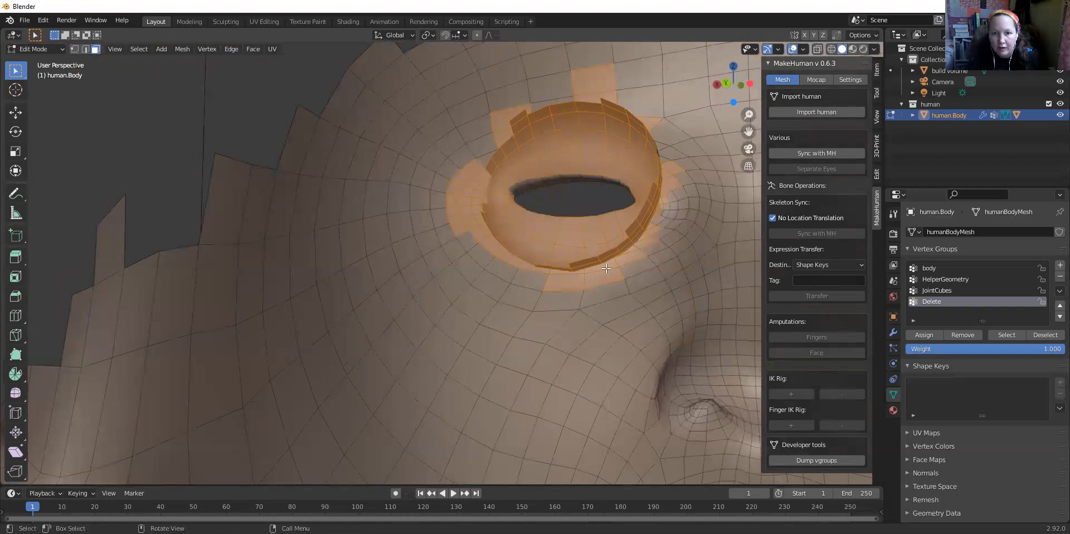
- Refine the socket lining selection from other angles inside the head, filling in its missed faces
scroll(621, 256, "up", 2)
middle_click_drag(662, 230, 710, 223)
scroll(418, 134, "down", 3)
scroll(234, 104, "down", 2)
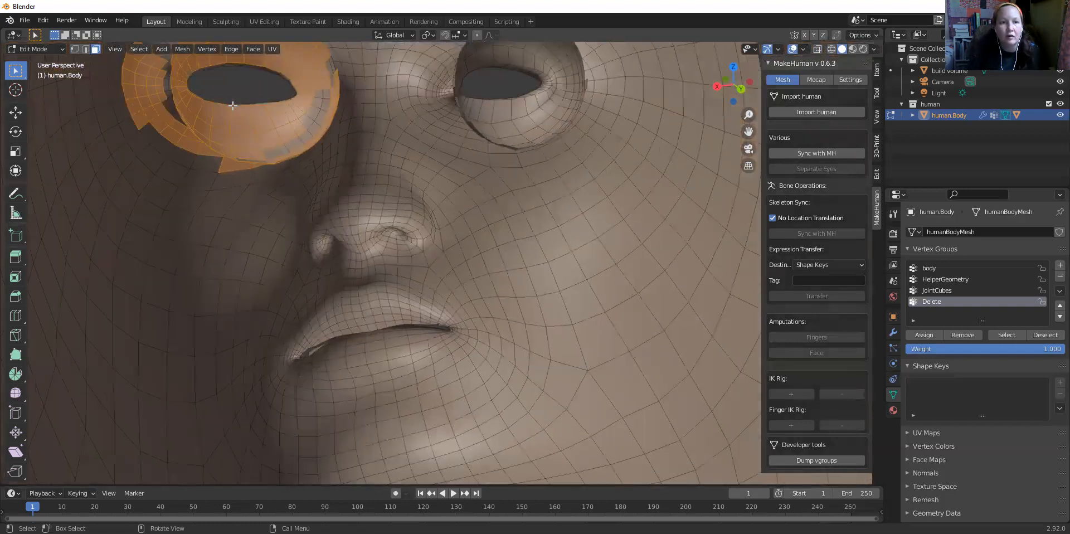
middle_click_drag(279, 88, 262, 200)
key("c")
left_click_drag(218, 110, 219, 137, "shift")
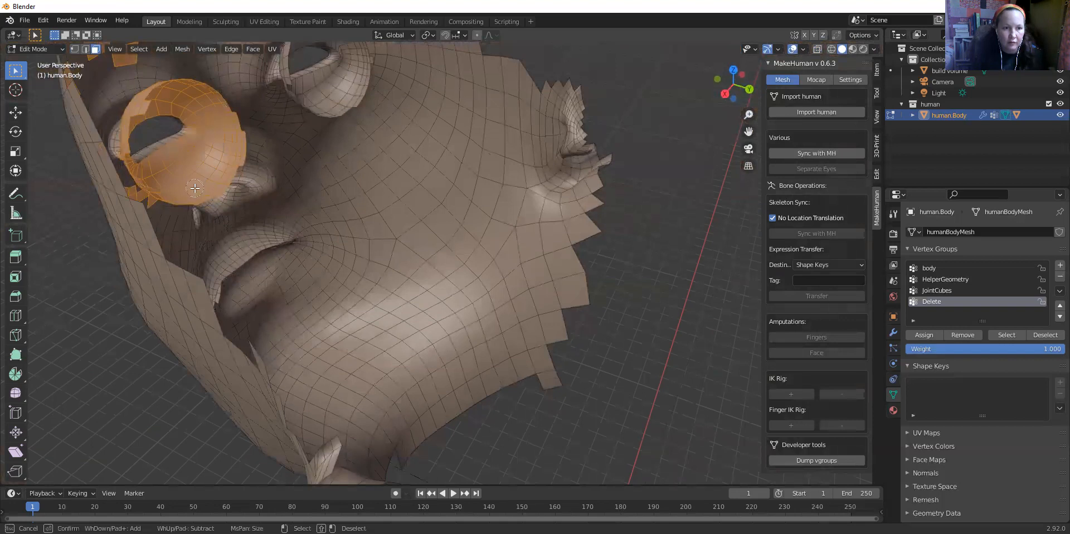
key("Escape")
- Deselect the outer skin faces around that eye from the front of the face with circle select
scroll(186, 195, "down", 5)
middle_click_drag(179, 199, 457, 207)
scroll(458, 206, "up", 6)
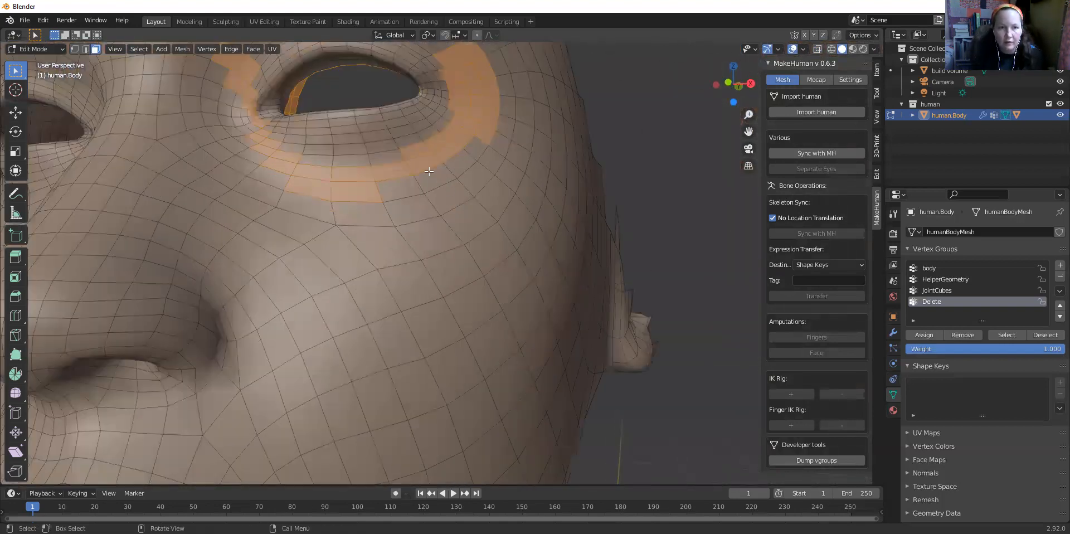
scroll(423, 164, "down", 5)
key("c")
mouse_move(358, 128)
middle_mouse_down()
mouse_move(392, 124)
mouse_move(443, 160)
mouse_move(447, 202)
middle_mouse_up()
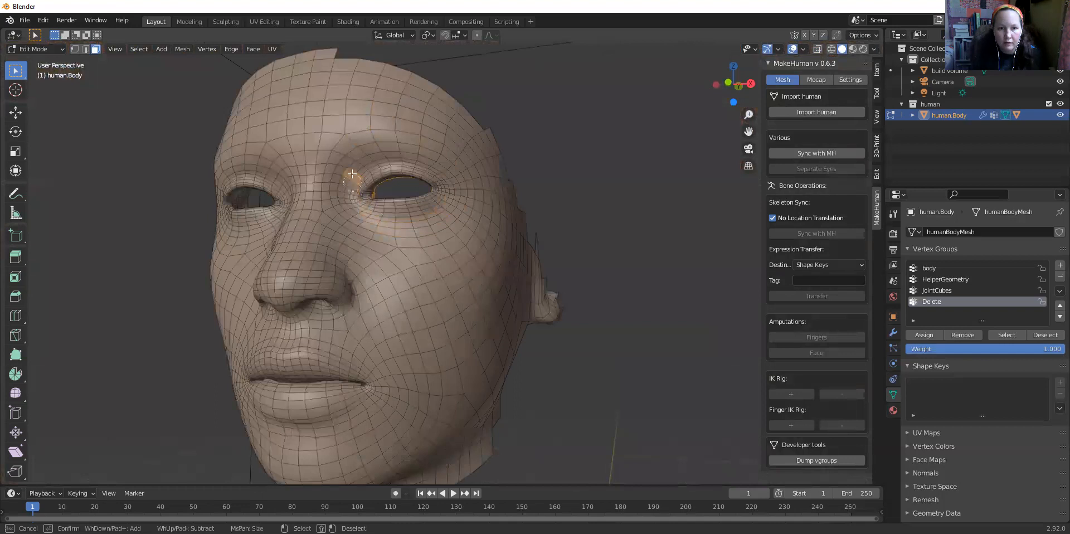
key("Escape")
scroll(370, 146, "up", 5)
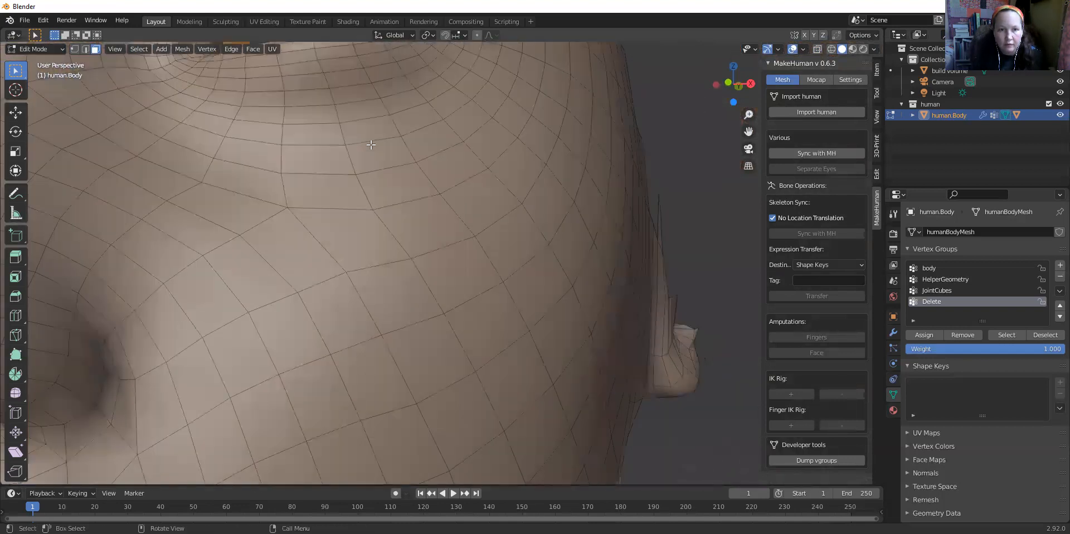
scroll(371, 145, "down", 2)
middle_click_drag(373, 147, 426, 186)
key("c")
key("Escape")
- Delete the selected socket lining of the first eye
middle_click_drag(676, 231, 348, 287)
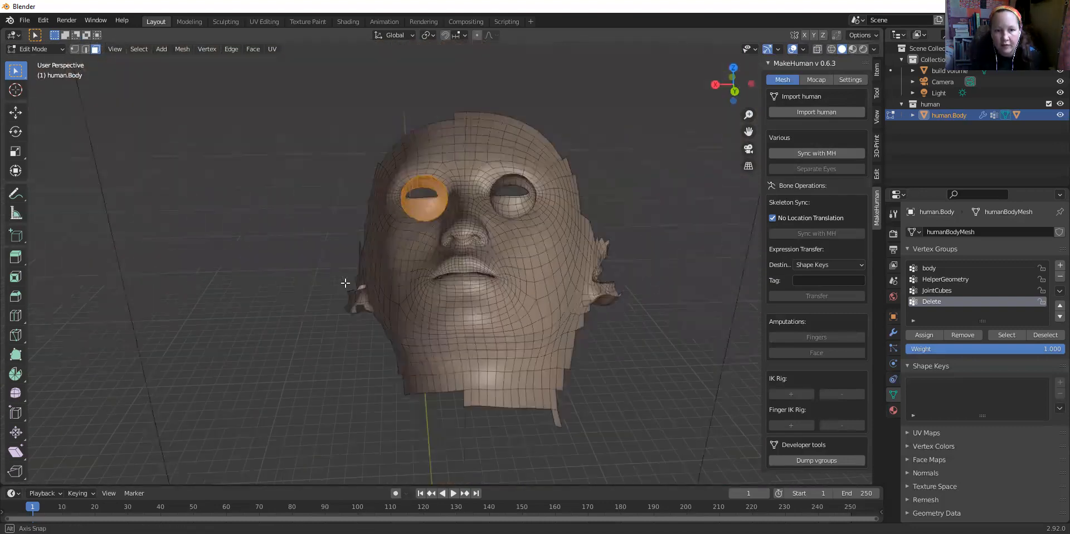
scroll(452, 279, "up", 5)
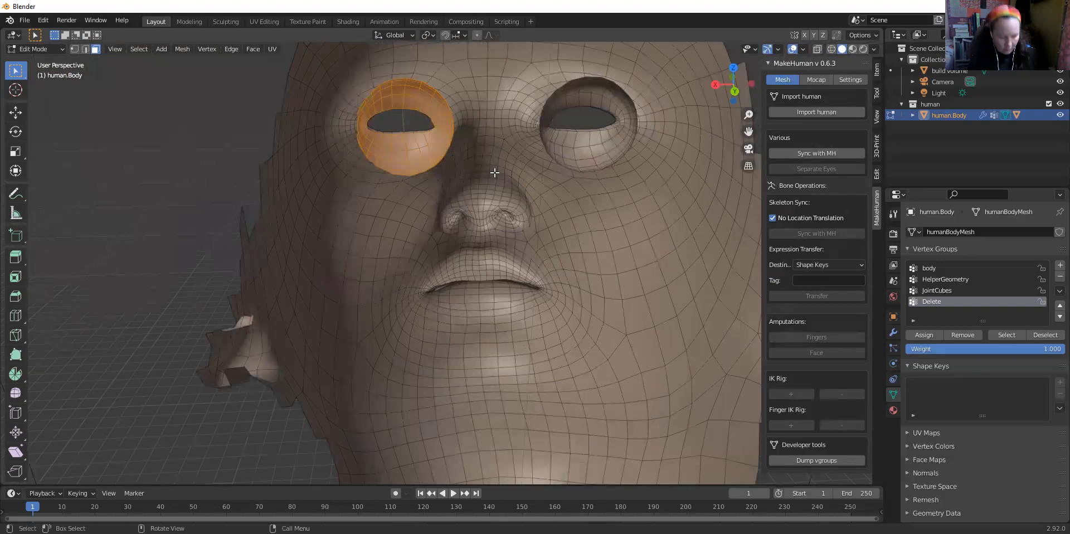
key("x")
left_click(482, 133)
- Circle-select the inner socket lining of the other eye from inside the head
middle_click_drag(482, 132, 570, 134)
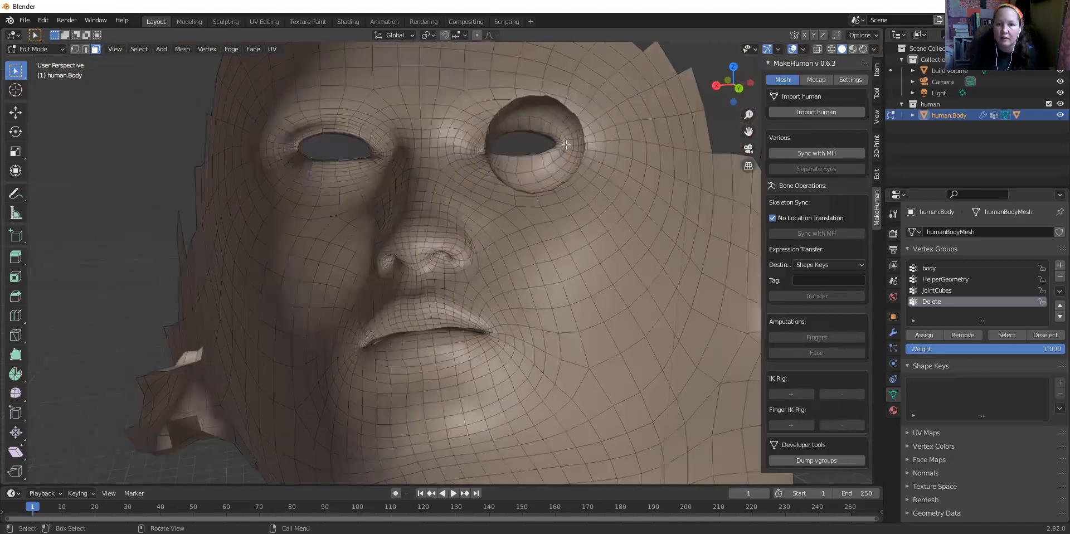
key("c")
mouse_move(564, 149)
left_mouse_down()
mouse_move(560, 161)
mouse_move(508, 165)
mouse_move(553, 179)
mouse_move(585, 142)
mouse_move(560, 105)
mouse_move(490, 125)
mouse_move(547, 112)
mouse_move(465, 109)
mouse_move(488, 163)
mouse_move(541, 190)
mouse_move(508, 170)
left_mouse_up()
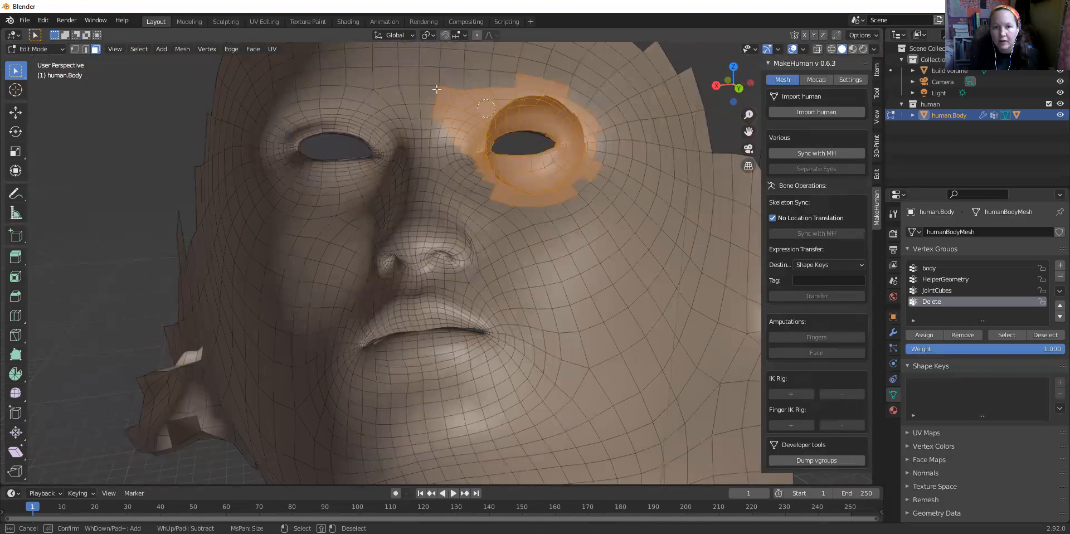
key("Escape")
- Deselect the outer skin faces around the second eye from the front of the face
scroll(604, 98, "down", 4)
mouse_move(603, 100)
middle_mouse_down()
mouse_move(589, 132)
mouse_move(442, 143)
mouse_move(403, 102)
mouse_move(407, 149)
mouse_move(390, 184)
mouse_move(352, 167)
mouse_move(287, 167)
mouse_move(262, 198)
mouse_move(282, 241)
middle_mouse_up()
key("c")
middle_click_drag(349, 248, 389, 225)
right_click(391, 189)
scroll(384, 186, "up", 5)
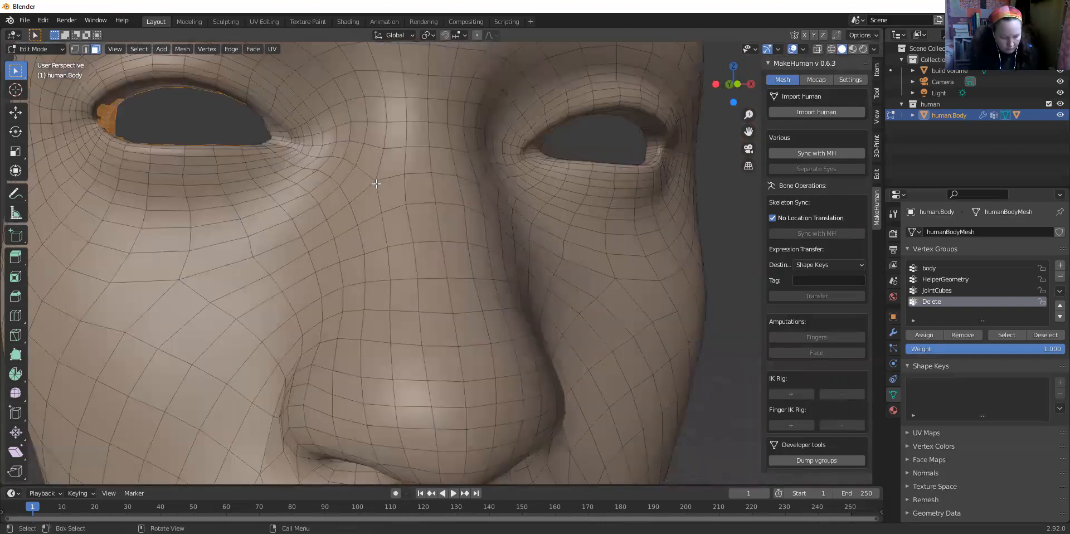
- Check the second socket's selection in wireframe shading and return to solid shading
key("z")
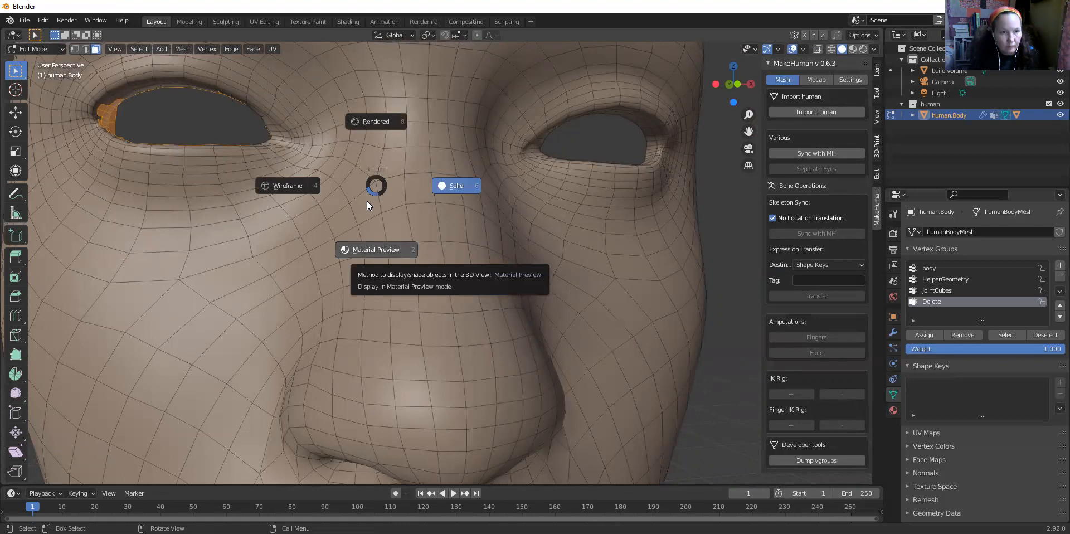
left_click(346, 203)
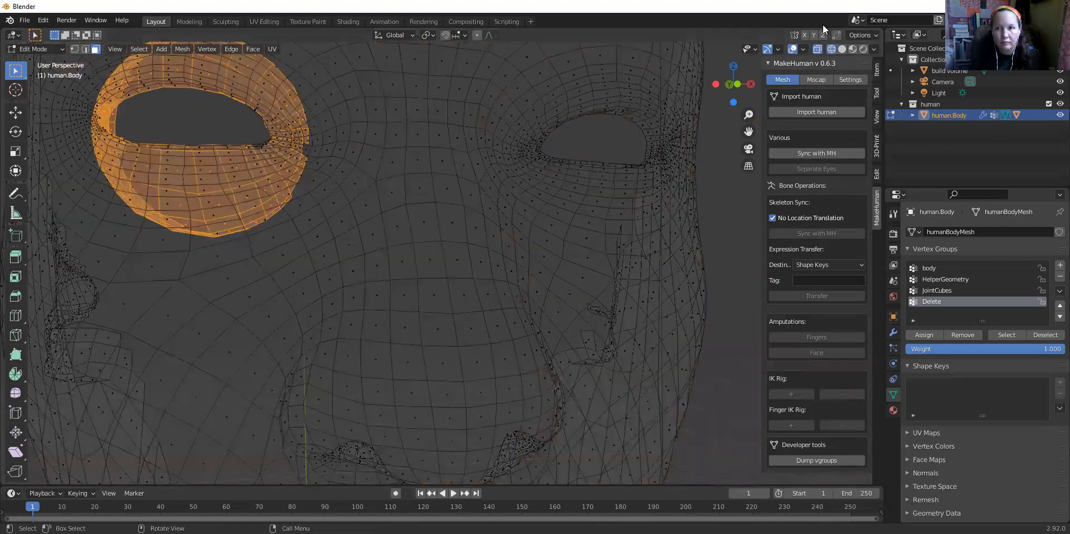
left_click(842, 49)
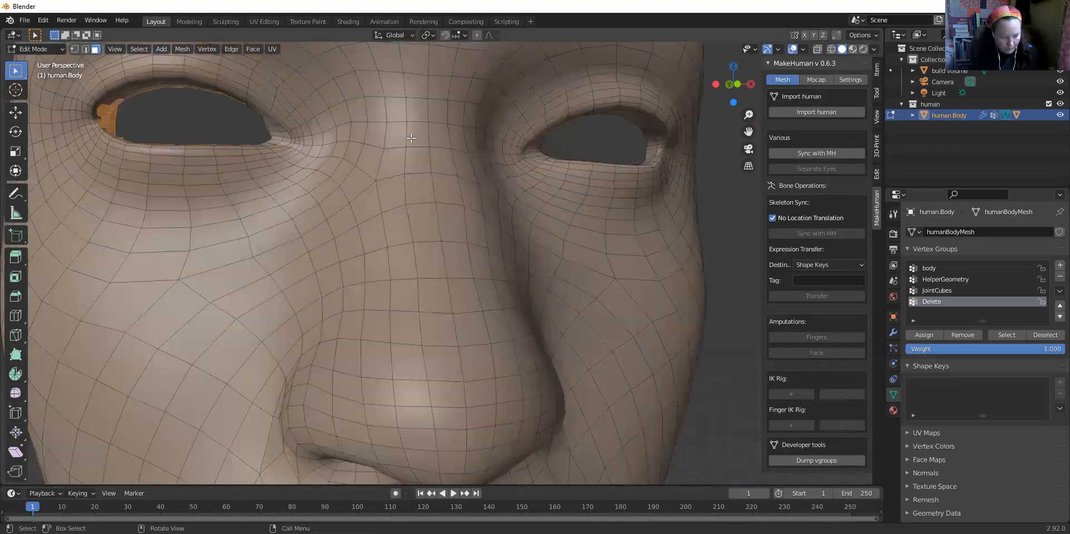
- Examine the selected lining through the second eye's opening for stray faces along the eyelid edges
middle_click_drag(407, 133, 160, 191, "shift")
scroll(428, 238, "up", 4)
scroll(412, 237, "down", 2)
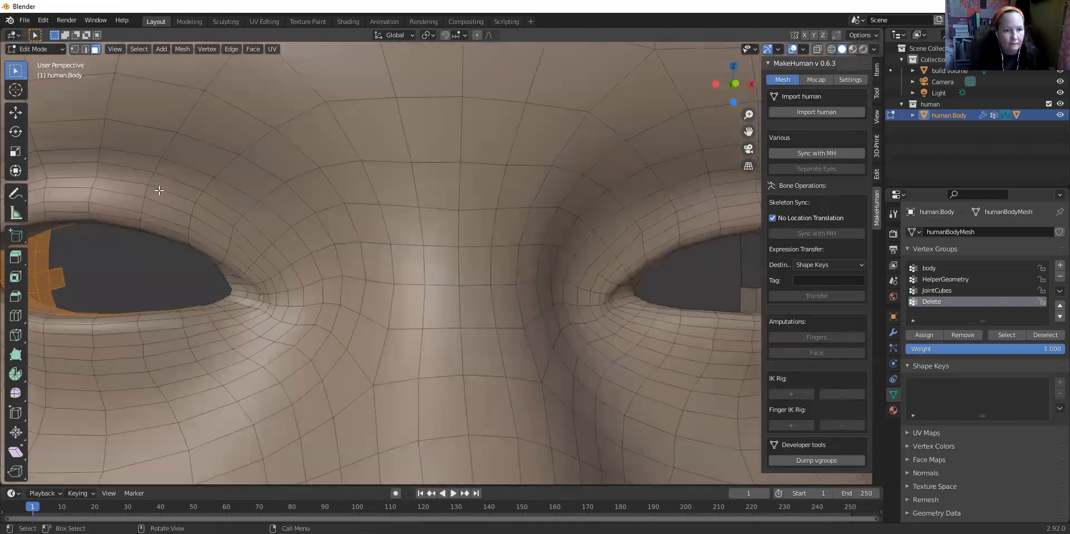
scroll(150, 201, "down", 2)
middle_click_drag(251, 286, 238, 326)
scroll(264, 249, "up", 3)
middle_click_drag(265, 249, 260, 287)
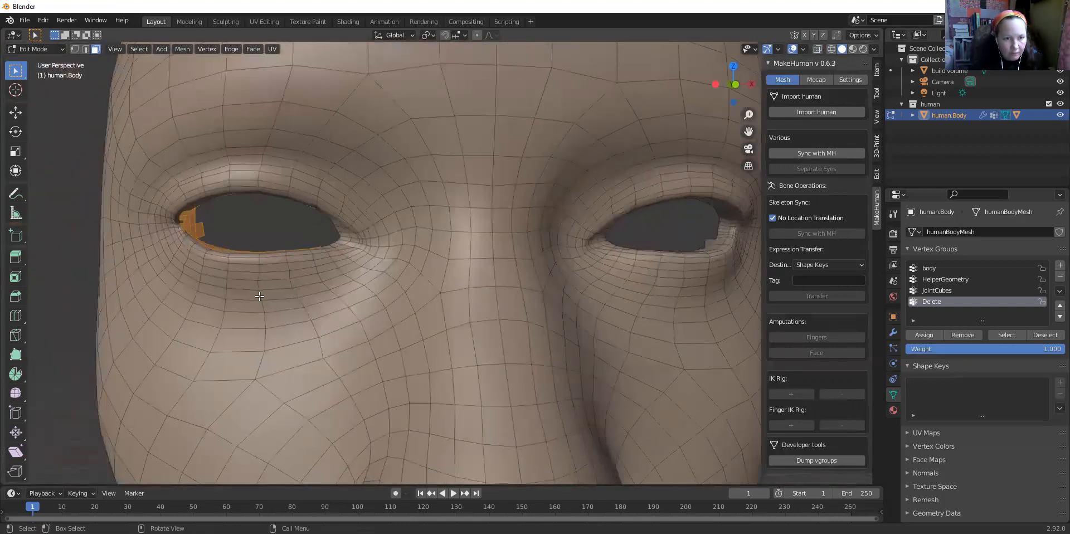
scroll(259, 296, "up", 2)
key("c")
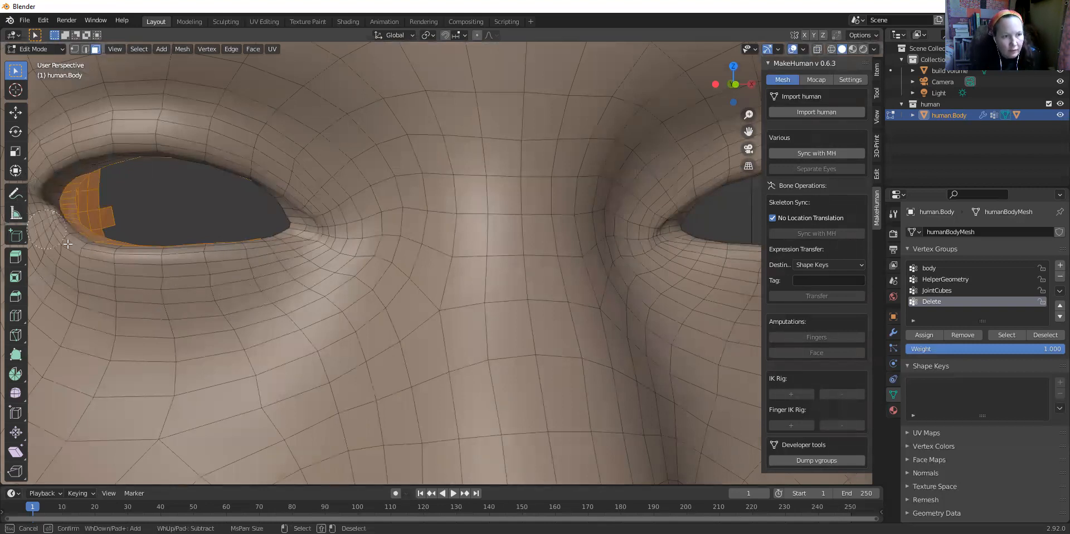
key("Escape")
- Circle-deselect the stray faces along the second eye's lower lid and check the selection from both sides of the face
scroll(126, 281, "down", 5)
middle_click_drag(417, 325, 460, 357)
key("c")
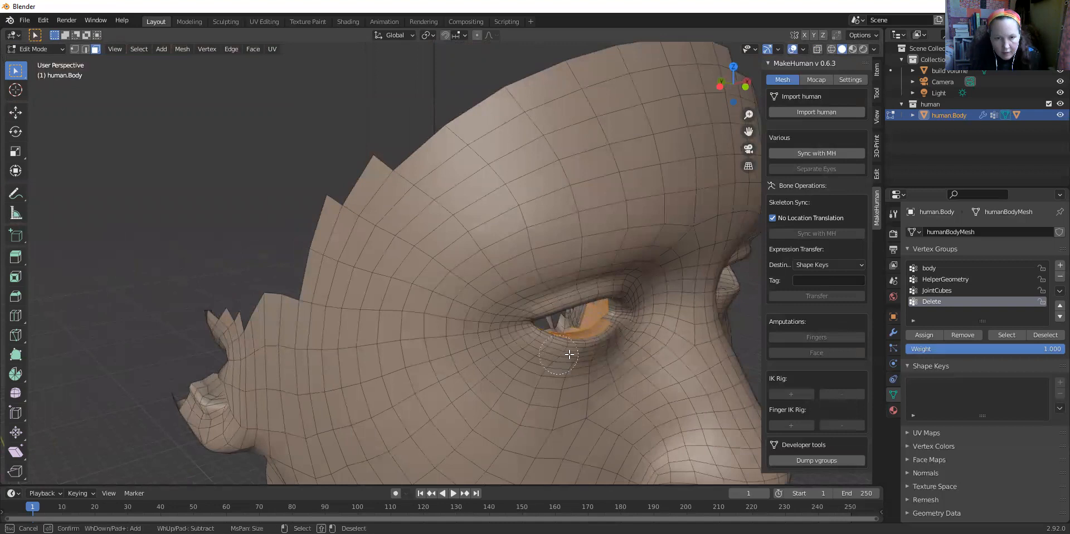
left_click(611, 342, "shift")
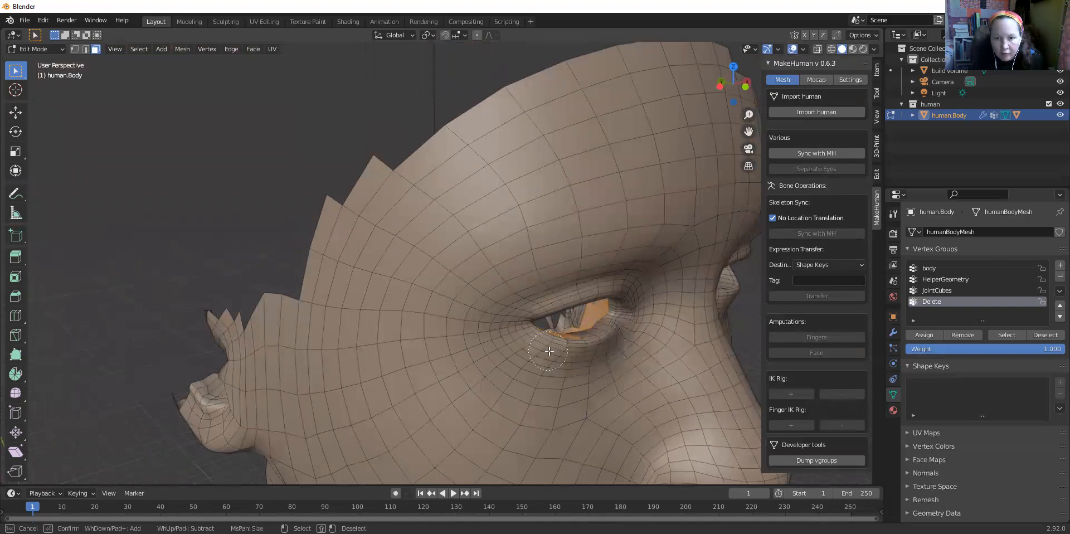
key("Escape")
mouse_move(562, 355)
middle_mouse_down()
mouse_move(527, 360)
mouse_move(390, 328)
mouse_move(229, 284)
mouse_move(208, 258)
middle_mouse_up()
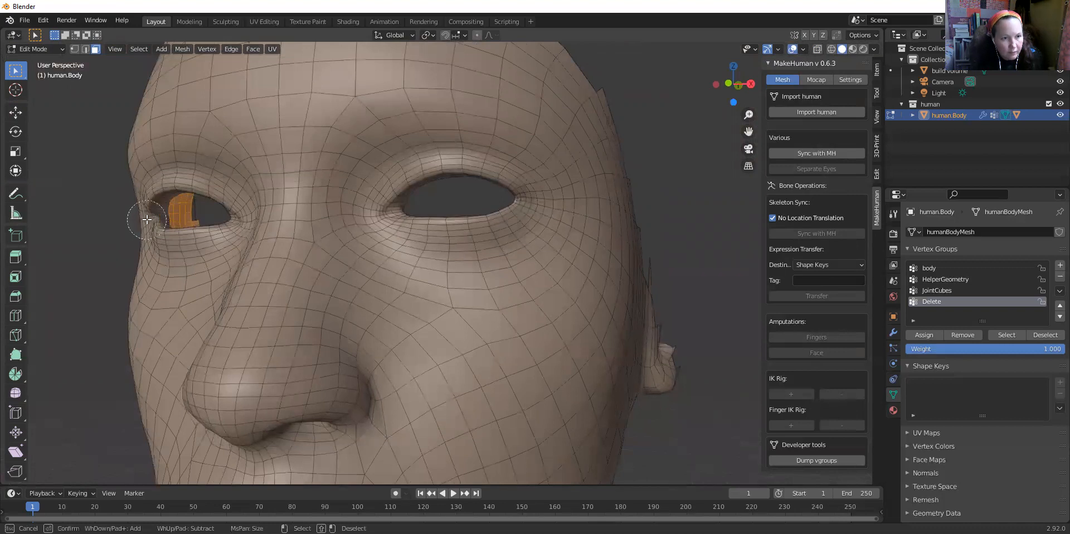
middle_click_drag(166, 242, 346, 214)
key("c")
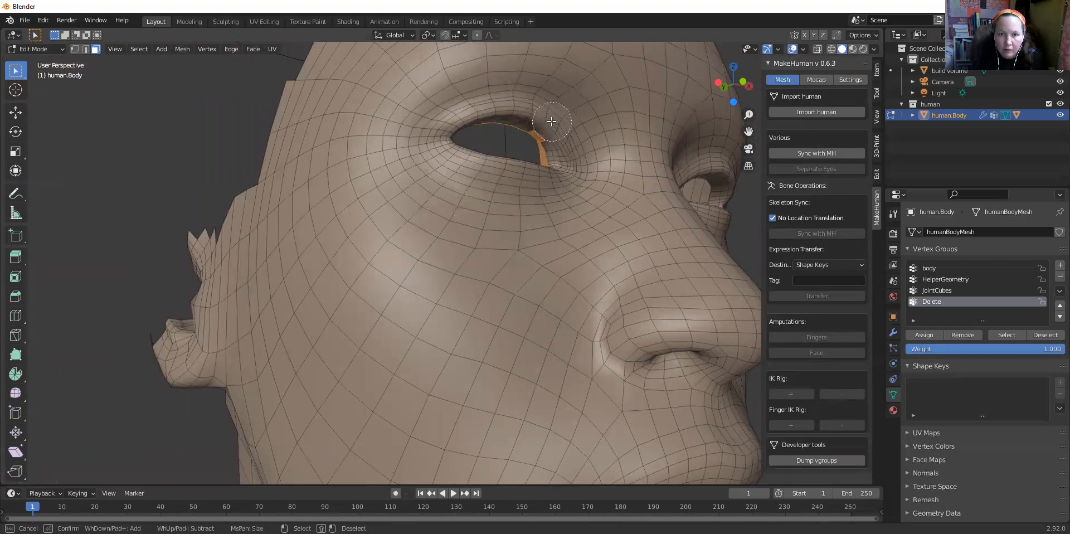
key("Escape")
- Delete the selected socket lining faces of the second eye
scroll(559, 149, "down", 5)
middle_click_drag(559, 311, 751, 339)
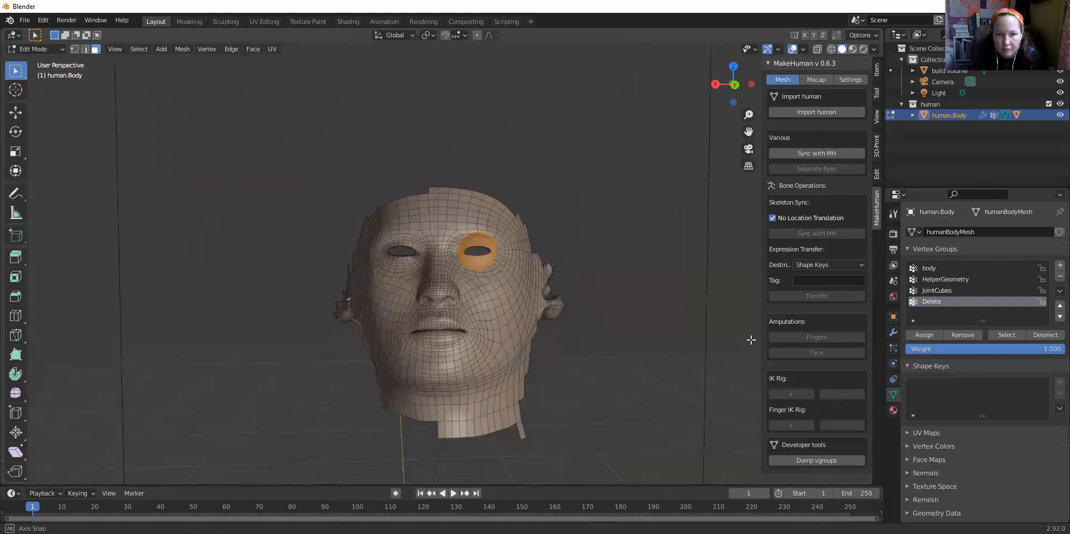
scroll(568, 317, "up", 4)
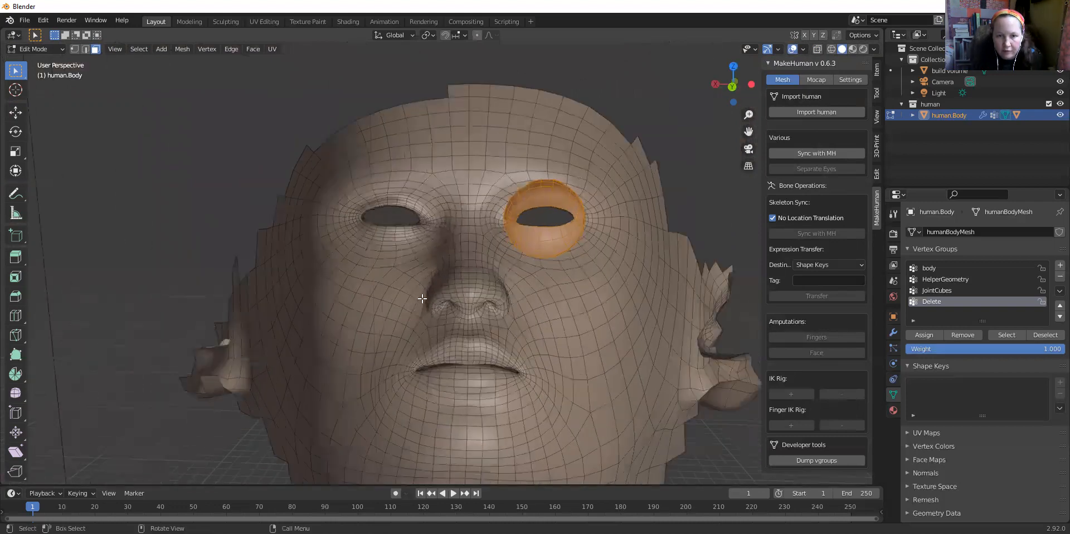
key("x")
left_click(543, 289)
scroll(543, 269, "up", 2)
scroll(543, 270, "down", 4)
middle_click_drag(544, 269, 394, 248)
scroll(394, 248, "down", 3)
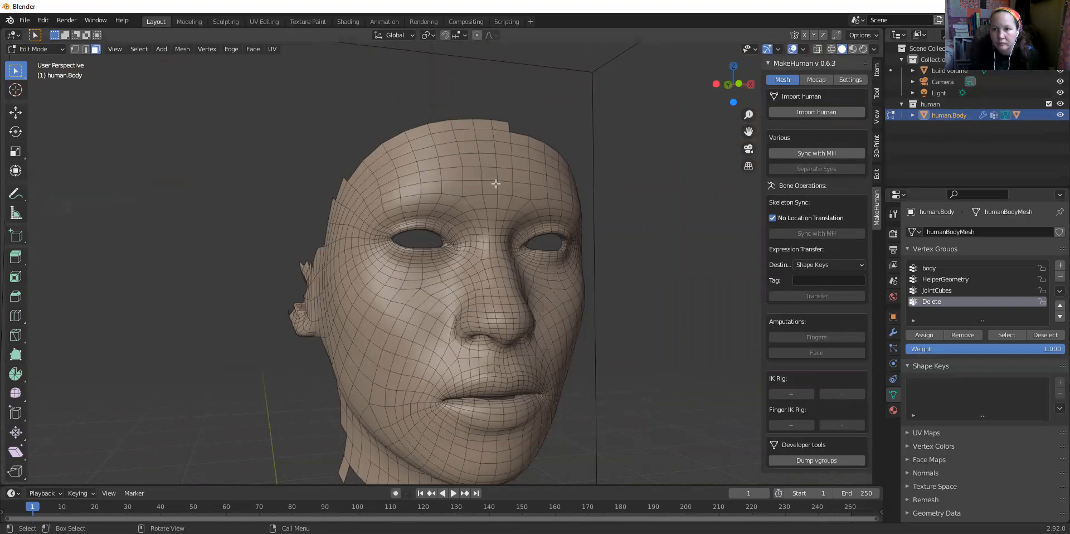
- Reveal the hidden parts of the head mesh and clear the selection
key("alt+h")
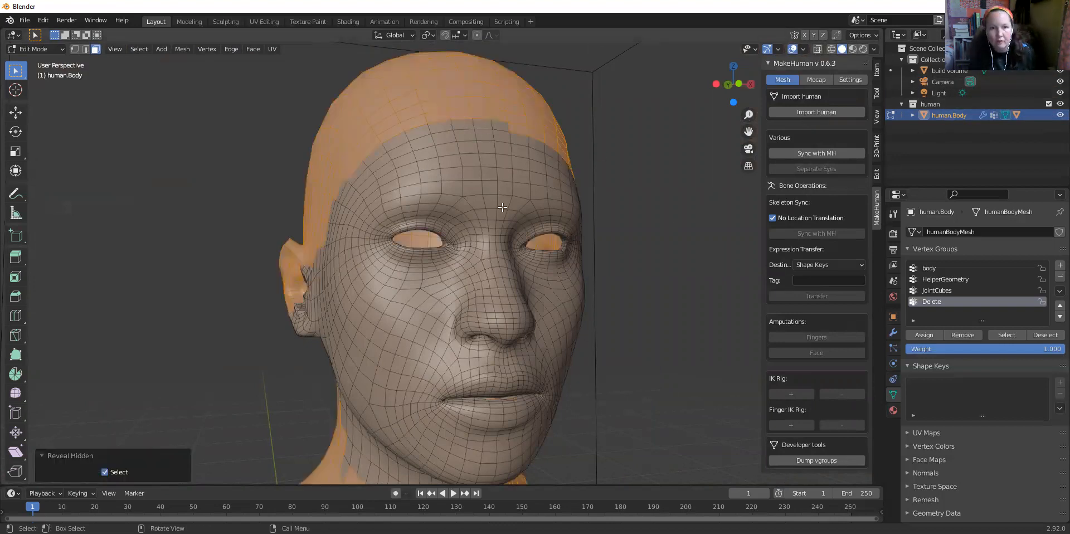
left_click(650, 221)
scroll(622, 245, "down", 5)
middle_click_drag(622, 246, 594, 236)
- Save the project as "vent figure yt" in the Blender Projects folder
left_click(25, 21)
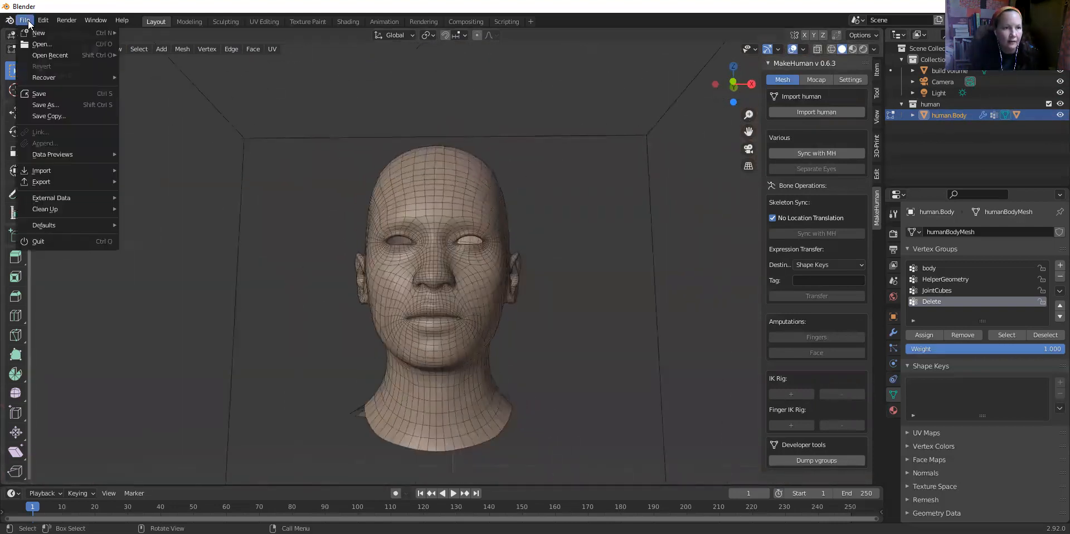
left_click(42, 105)
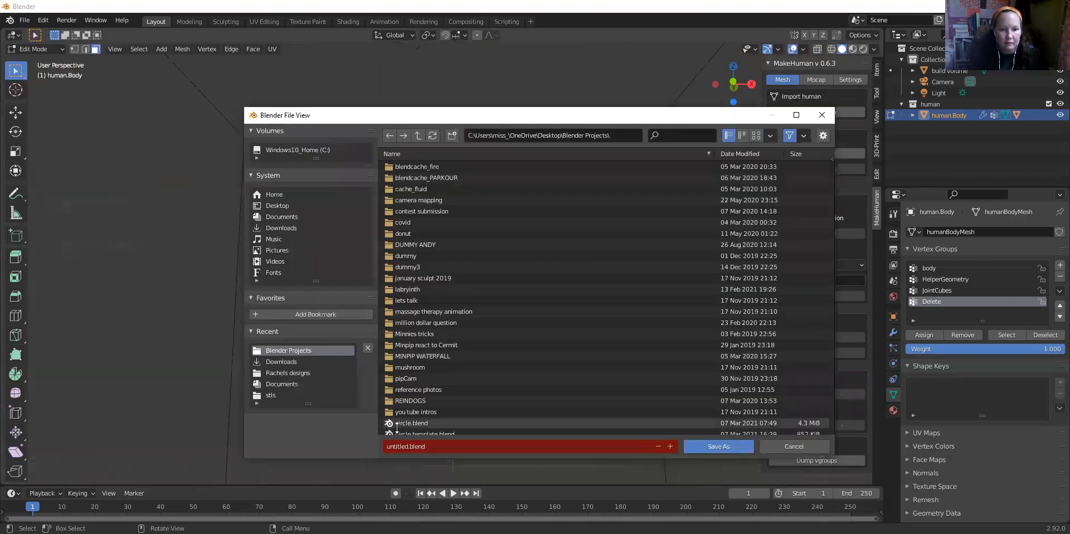
left_click(406, 446)
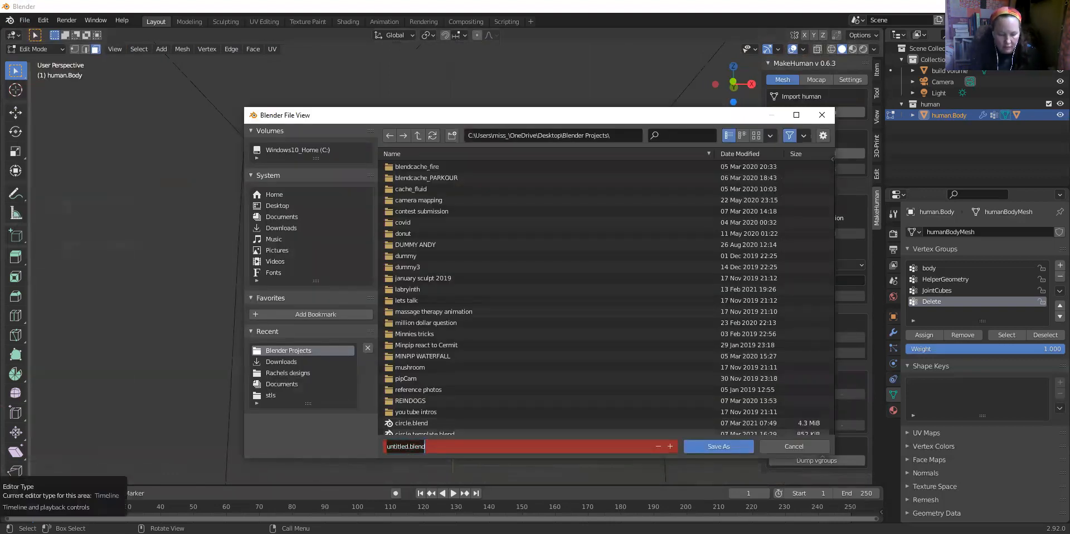
key("BackSpace")
type("vent figure")
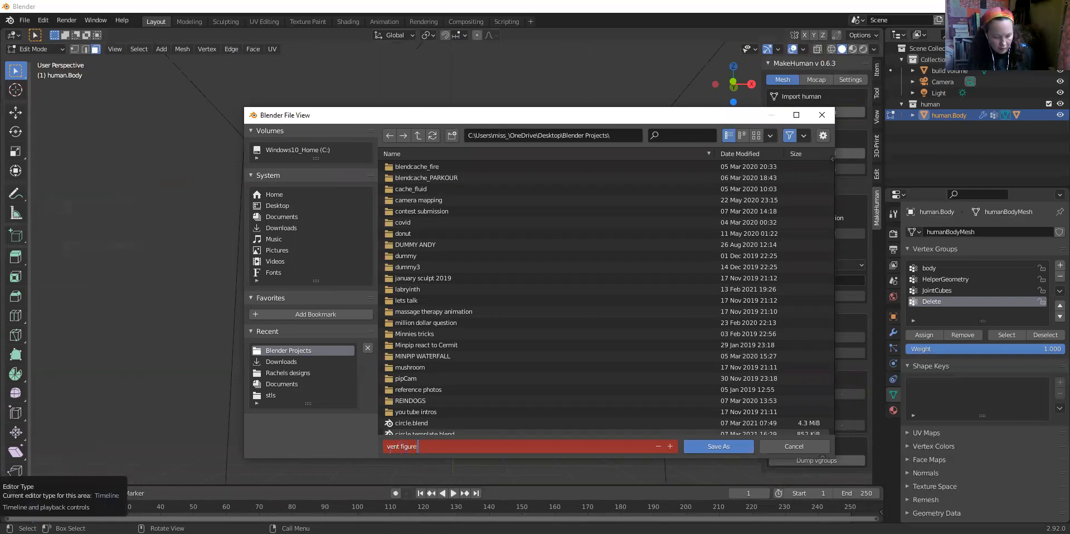
type("yt")
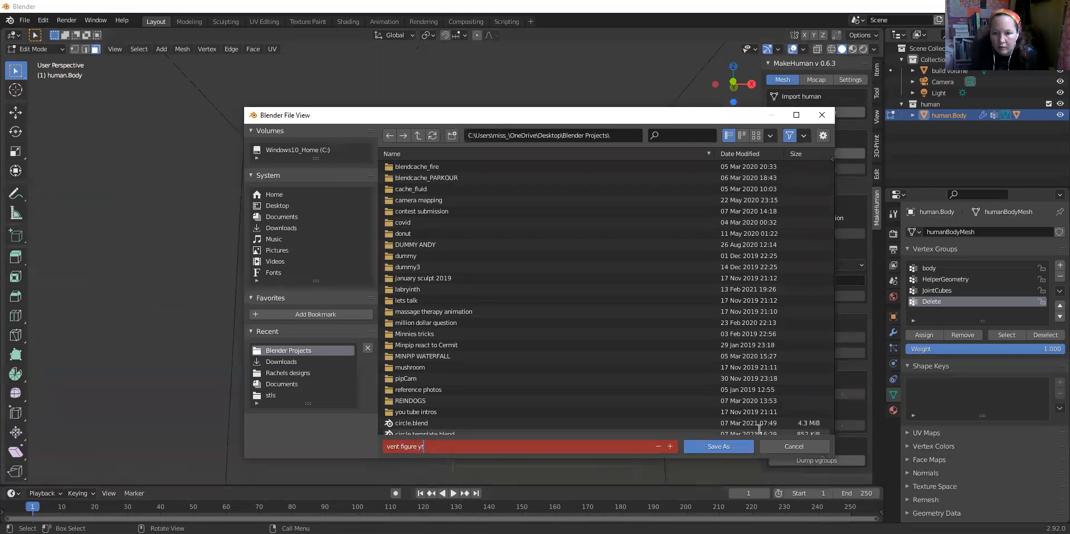
left_click(717, 449)
left_click(716, 448)
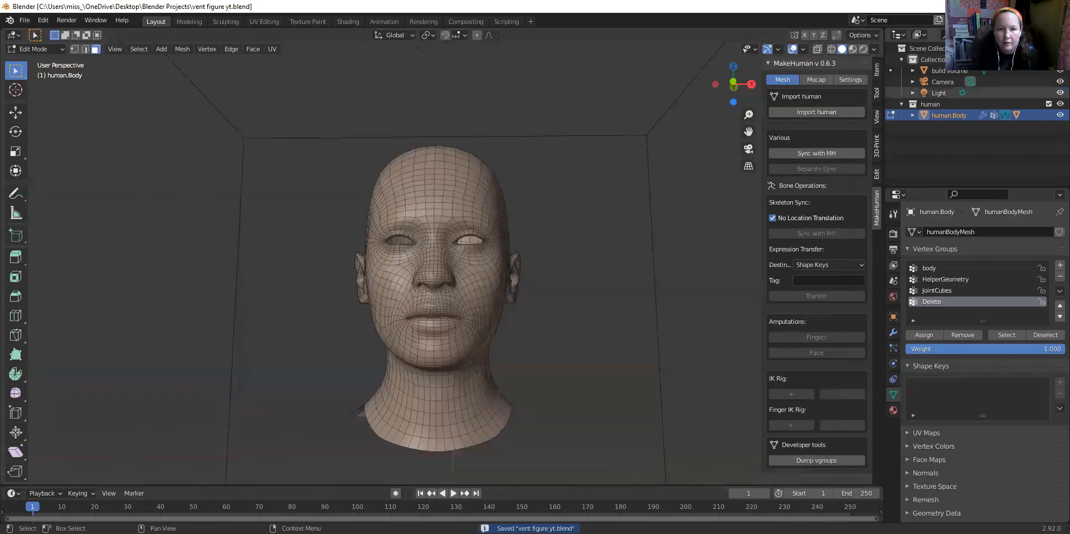
- Examine the full head's eye openings, mouth and neck from the front, below and both sides
middle_click_drag(614, 219, 556, 279)
scroll(462, 157, "down", 2)
scroll(558, 278, "up", 5)
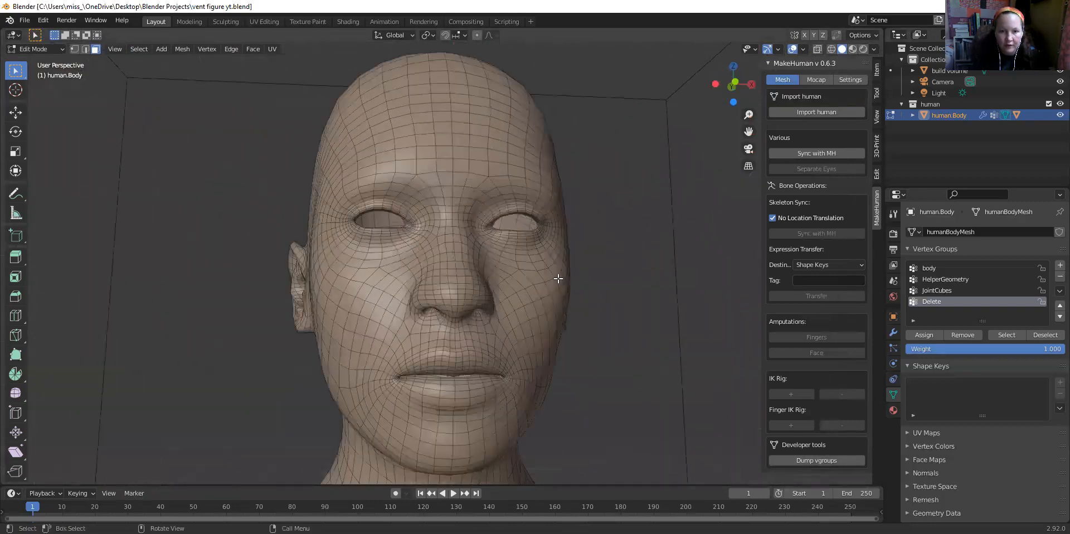
scroll(436, 282, "down", 2)
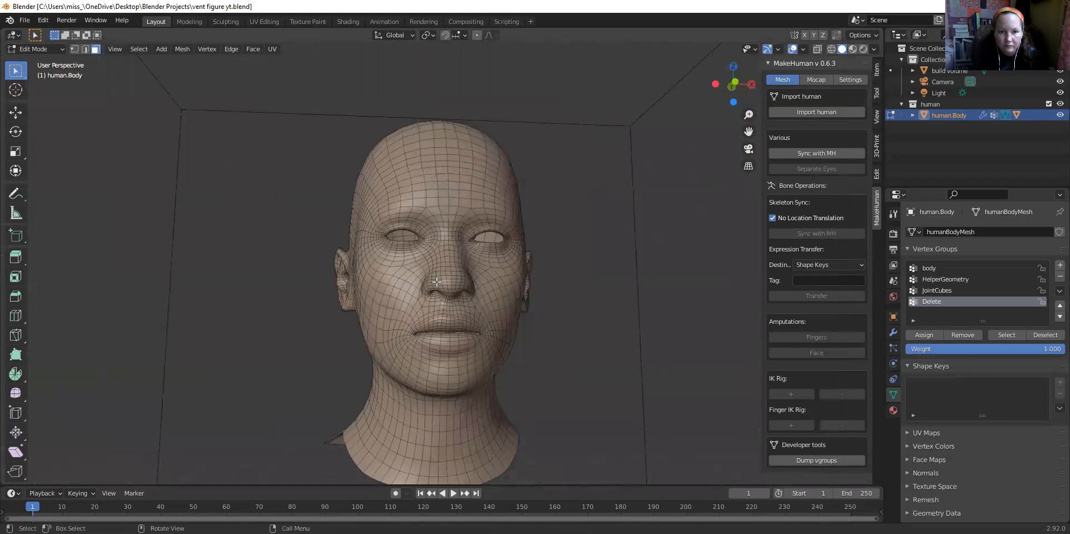
mouse_move(434, 273)
middle_mouse_down()
mouse_move(562, 287)
mouse_move(427, 285)
mouse_move(434, 279)
mouse_move(402, 273)
mouse_move(449, 262)
mouse_move(535, 147)
mouse_move(623, 205)
mouse_move(405, 287)
mouse_move(455, 273)
mouse_move(416, 275)
mouse_move(425, 276)
middle_mouse_up()
scroll(425, 276, "up", 5)
scroll(426, 275, "down", 6)
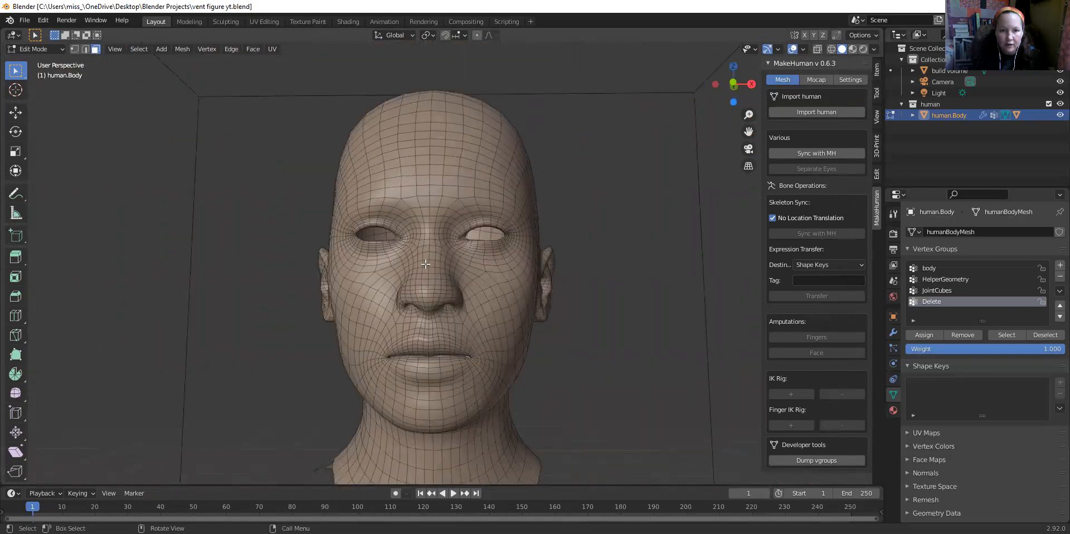
scroll(418, 215, "down", 2)
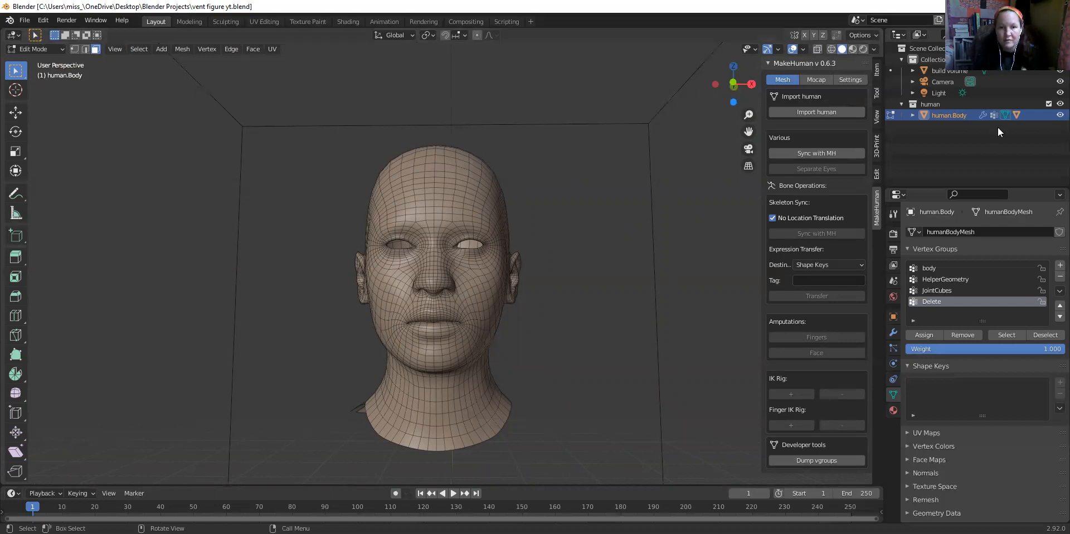
scroll(404, 181, "up", 6)
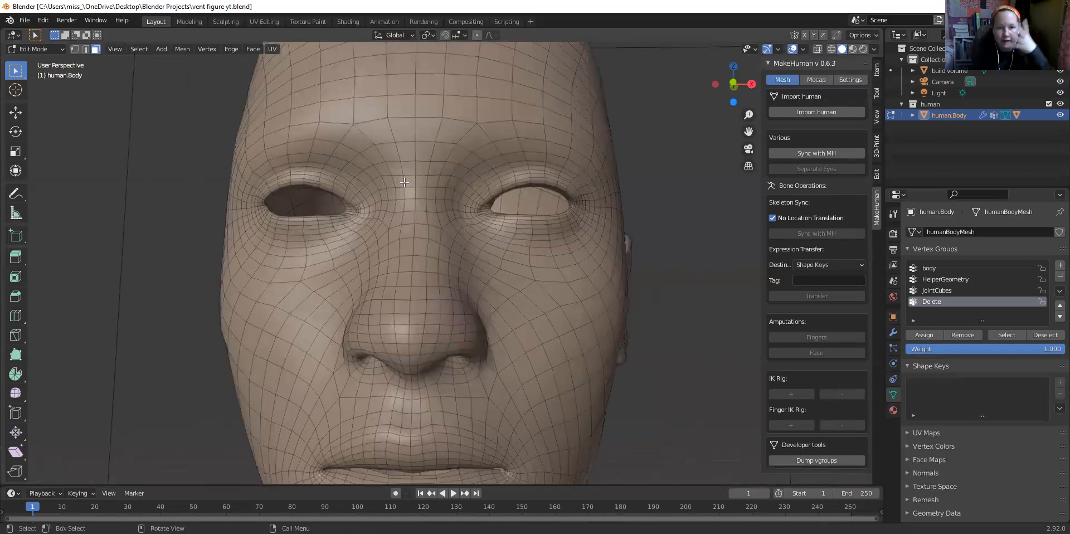
scroll(212, 238, "down", 6)
middle_click_drag(421, 258, 482, 312)
scroll(447, 211, "up", 5)
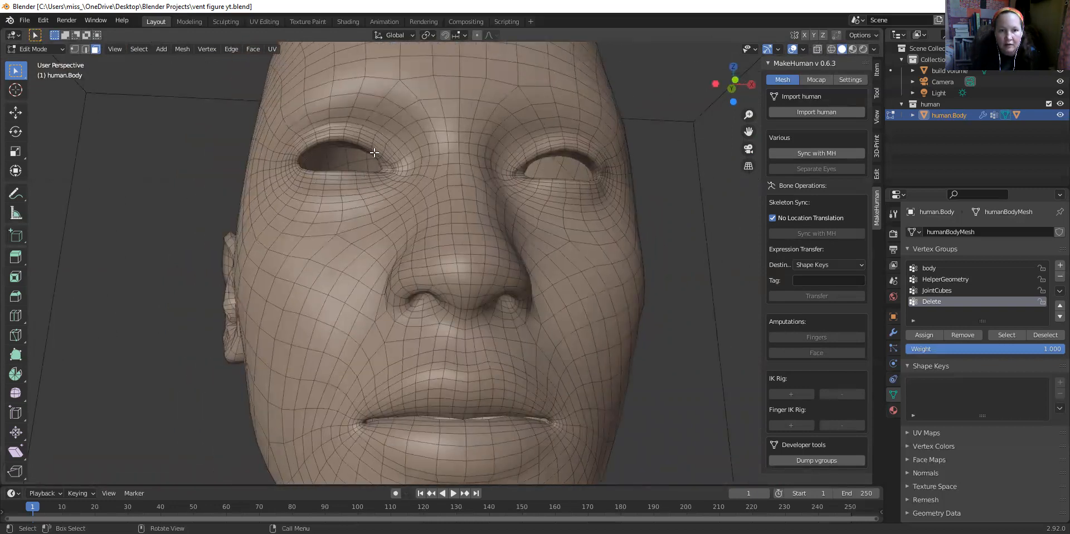
scroll(355, 201, "down", 5)
middle_click_drag(354, 200, 433, 235)
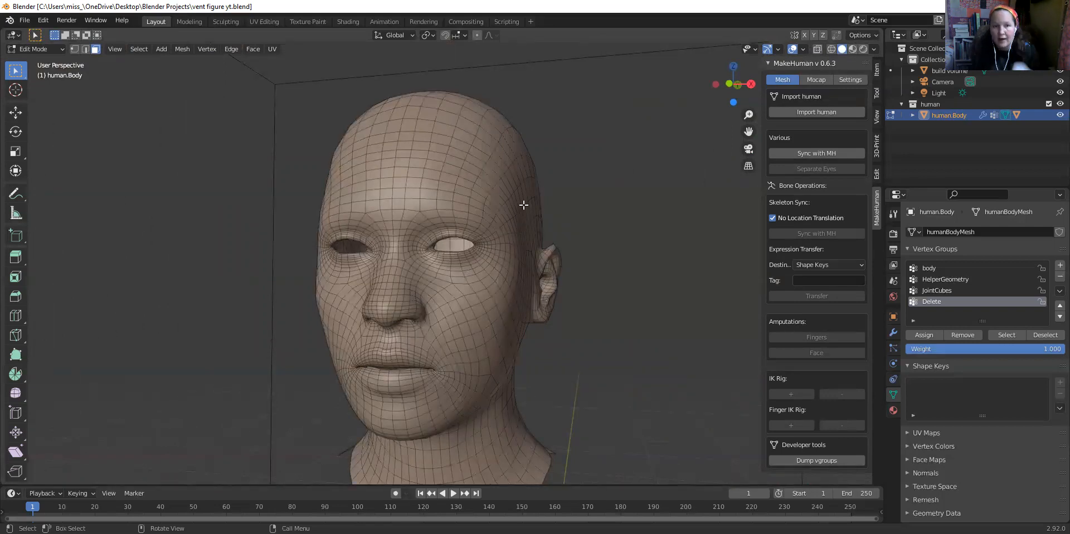
scroll(195, 308, "down", 2)
scroll(221, 291, "up", 4)
middle_click_drag(245, 286, 269, 290)
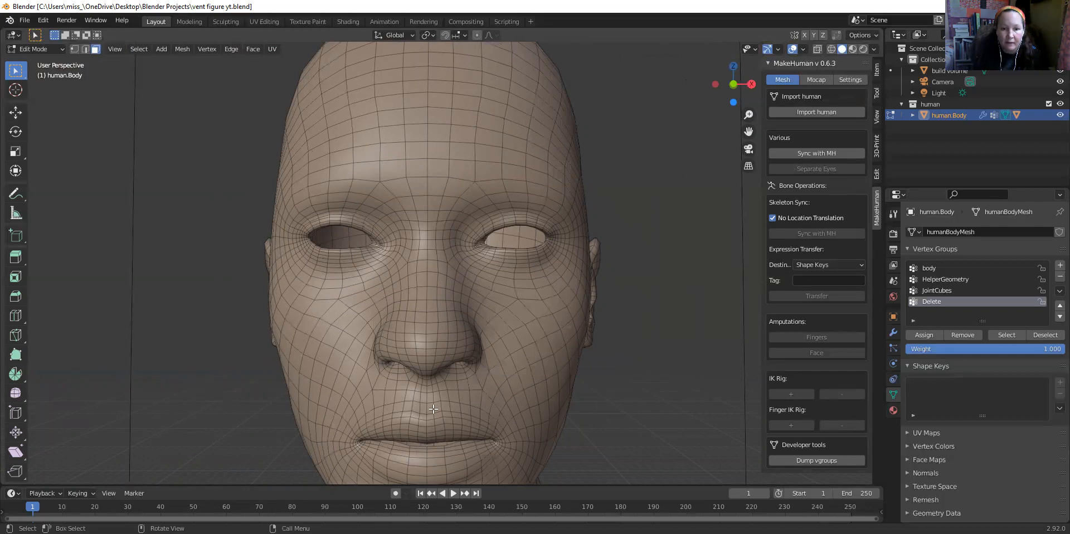
scroll(433, 408, "down", 2)
middle_click_drag(433, 408, 453, 398)
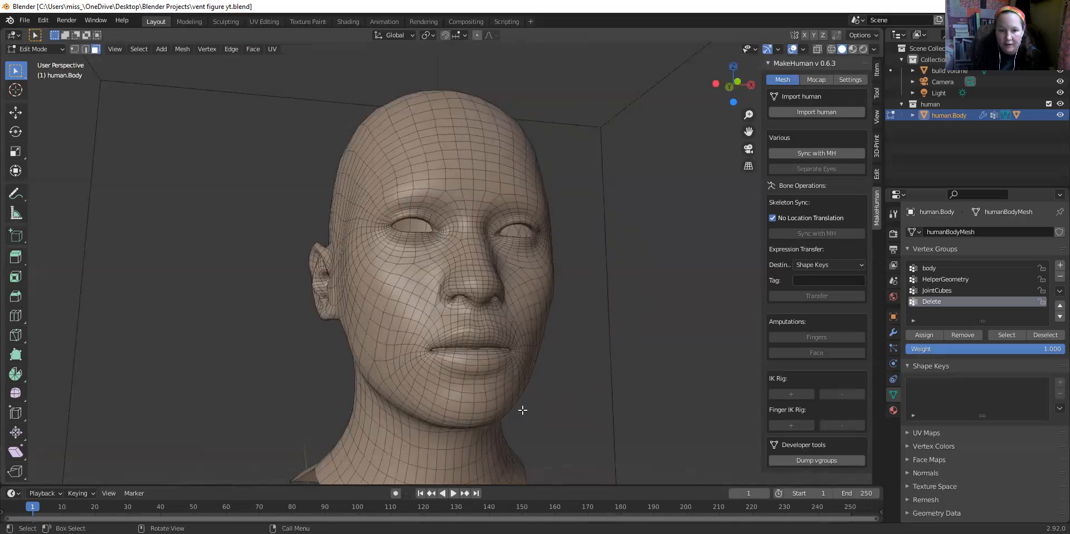
middle_click_drag(538, 395, 461, 394)
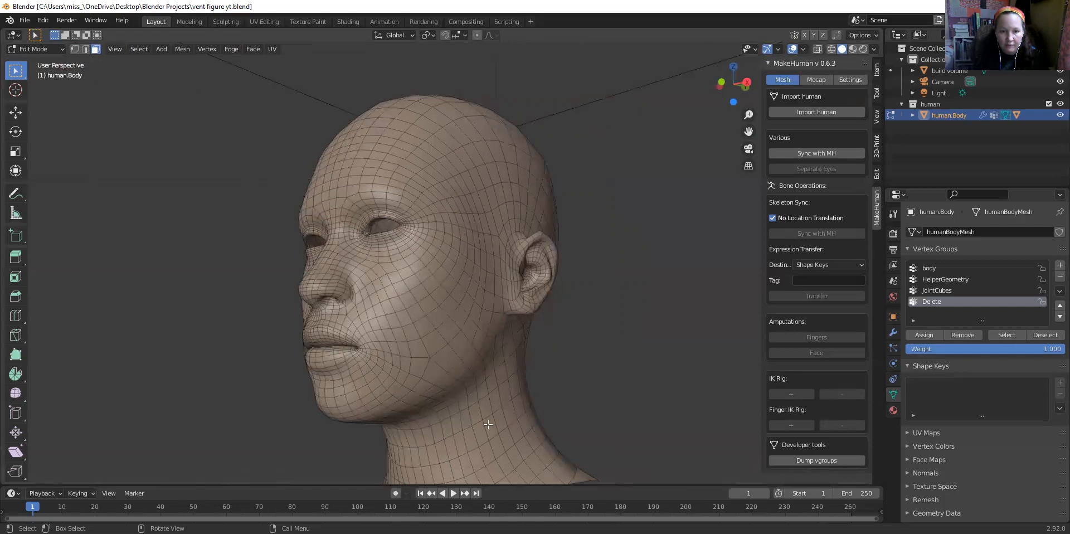
middle_click_drag(413, 413, 307, 310)
middle_click_drag(373, 253, 414, 304)
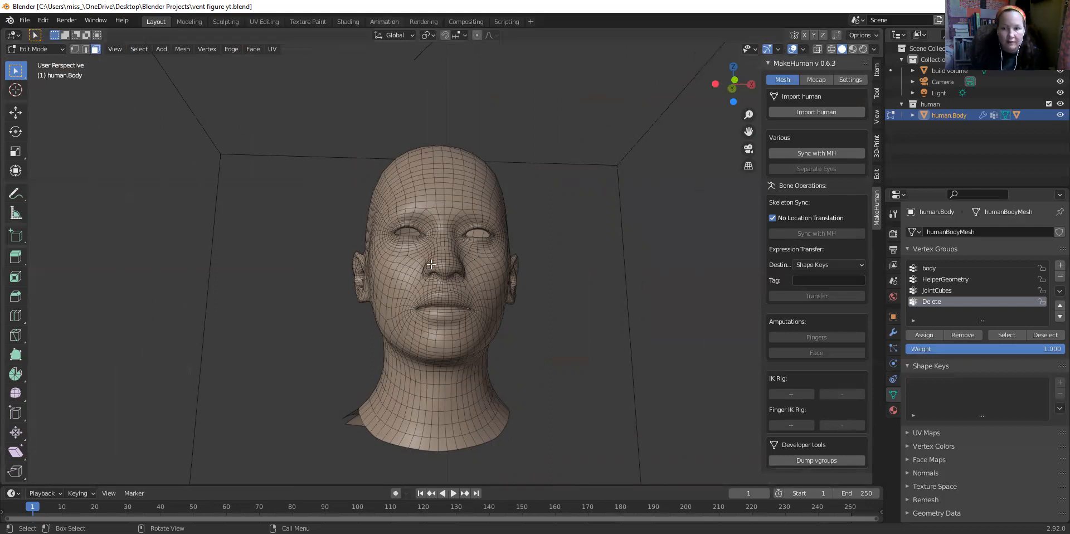
- Switch the head to Object Mode and inspect its eyes and mouth without the mesh wires
left_click(34, 49)
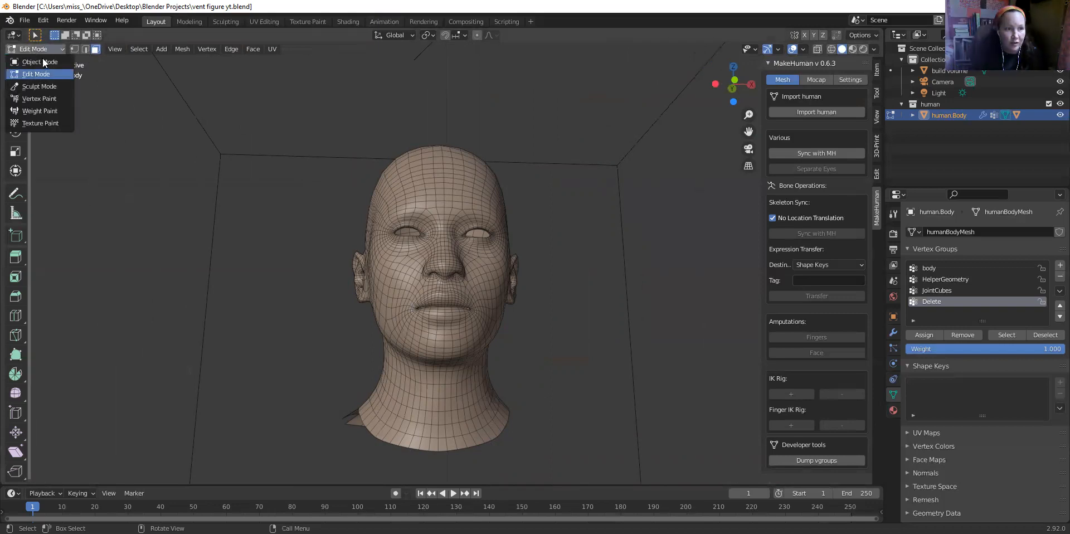
left_click(43, 59)
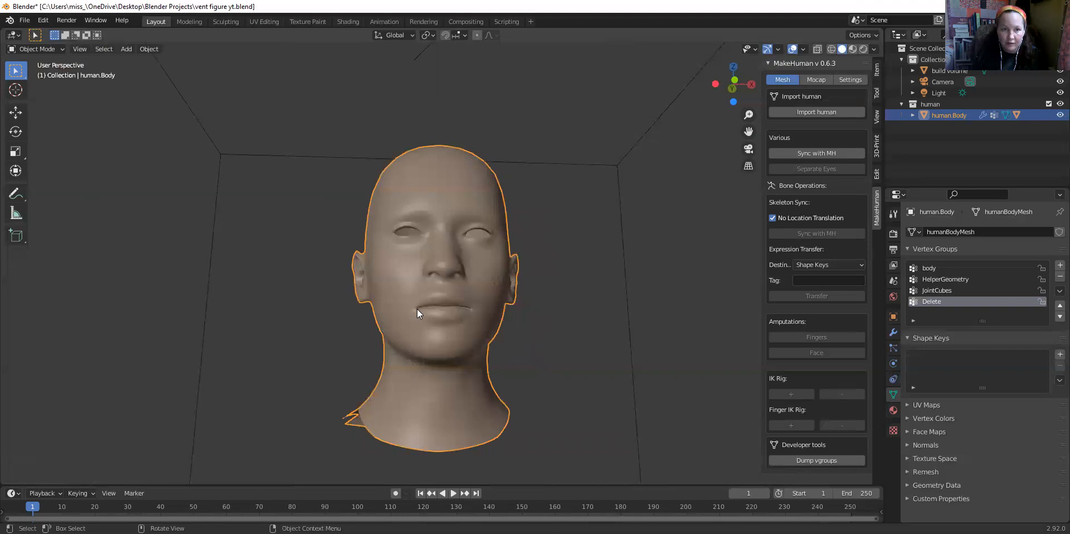
scroll(417, 309, "up", 3)
middle_click_drag(425, 299, 397, 323)
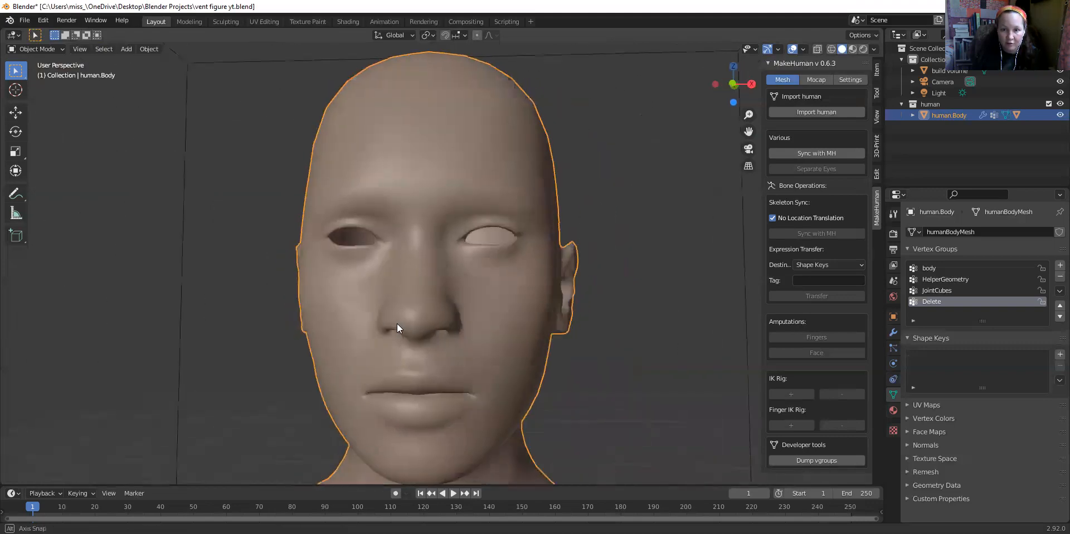
scroll(397, 323, "down", 3)
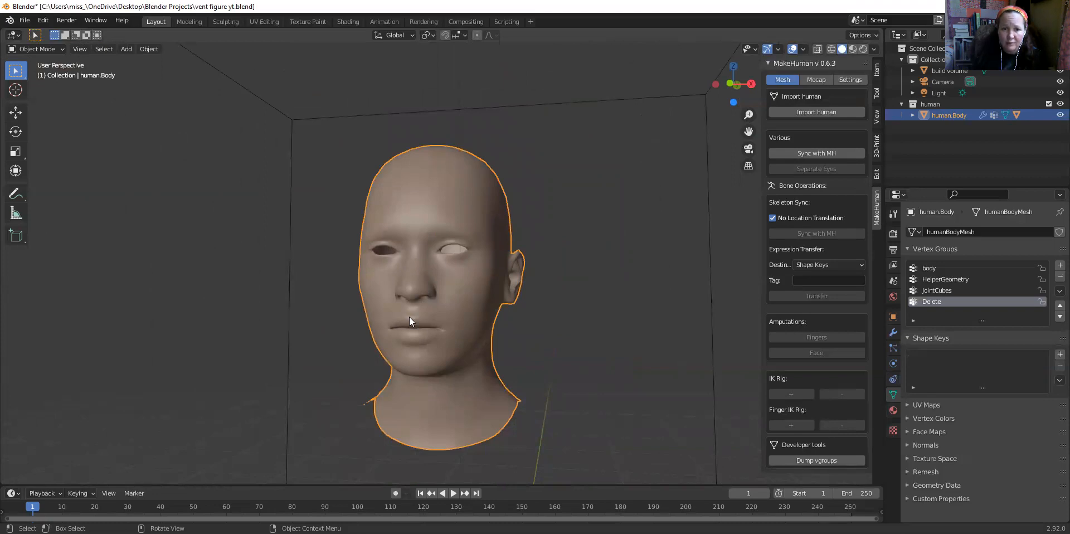
scroll(409, 316, "up", 2)
middle_click_drag(409, 317, 437, 365)
scroll(450, 331, "up", 3)
scroll(450, 331, "down", 3)
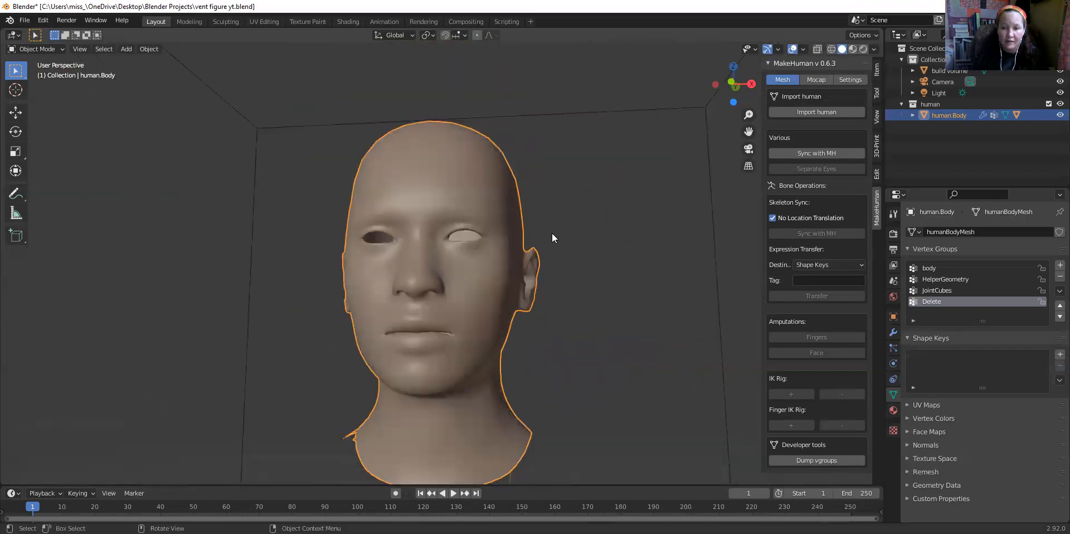